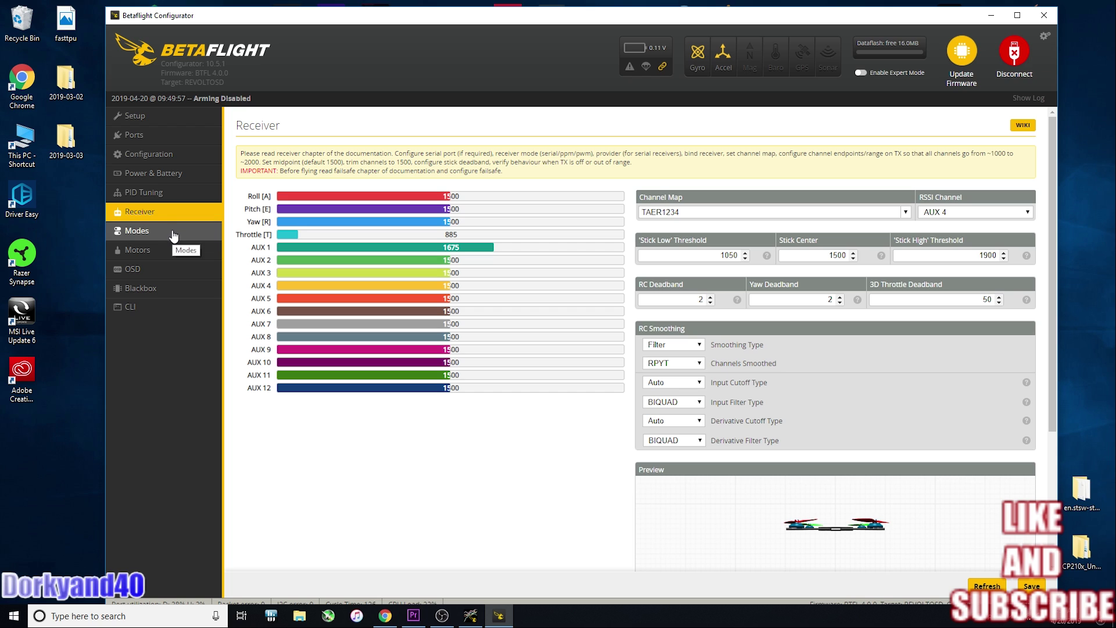
# Step: Review the Beeper and Blackbox switch ranges in the modes, plus the blackbox-related OSD elements and post-flight statistics
pyautogui.click(173, 233)
pyautogui.scroll(-7, 418, 409)
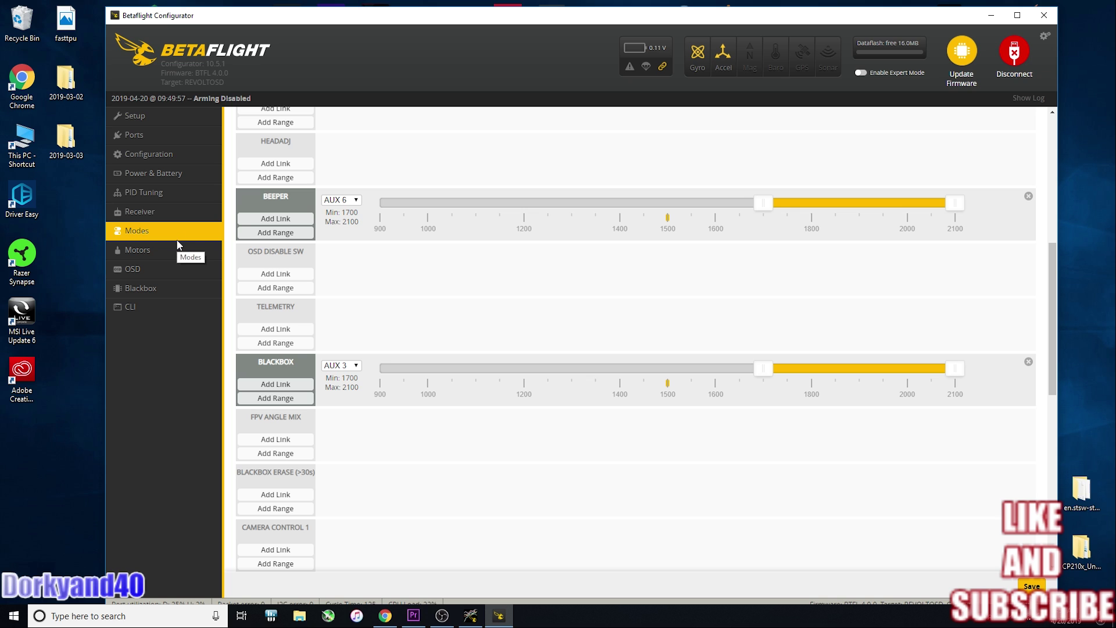
pyautogui.click(161, 270)
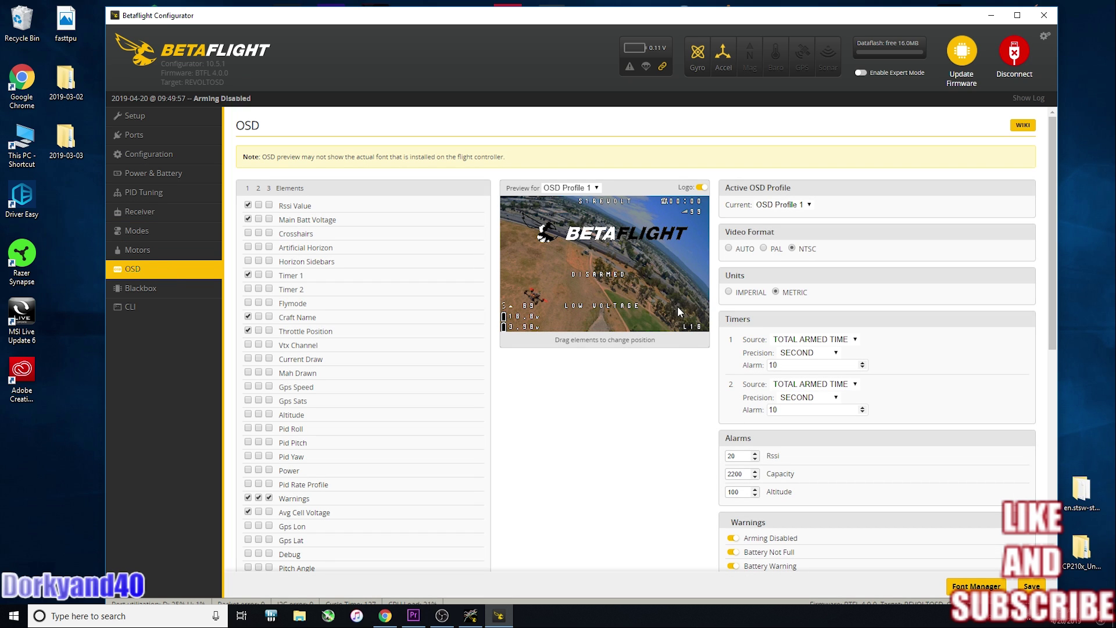
pyautogui.scroll(-8, 840, 559)
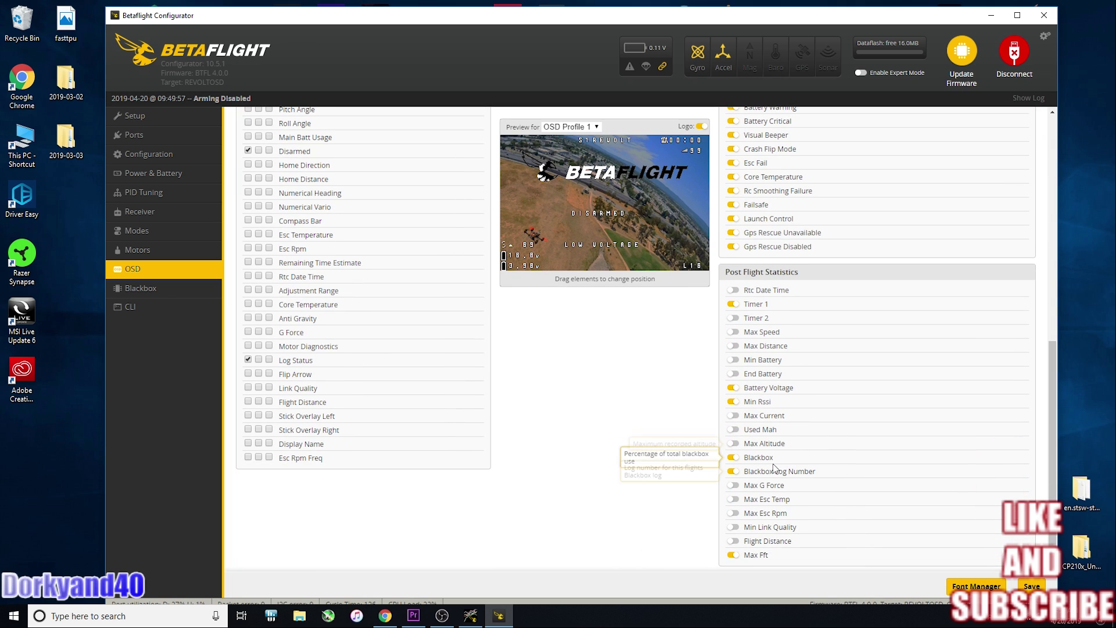
pyautogui.moveTo(763, 478)
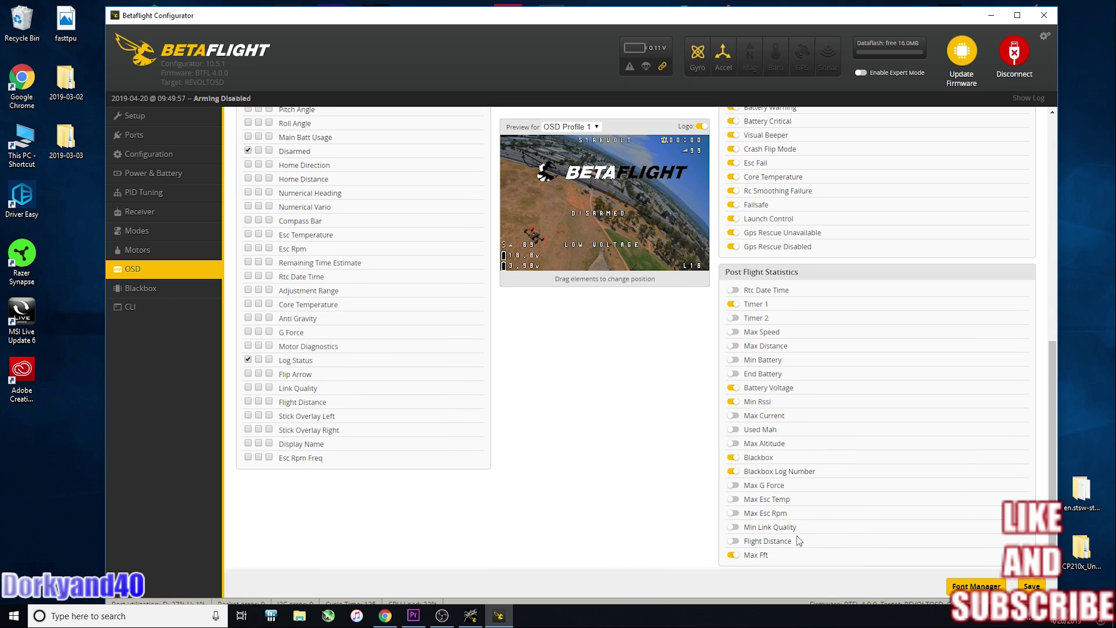
pyautogui.moveTo(794, 528)
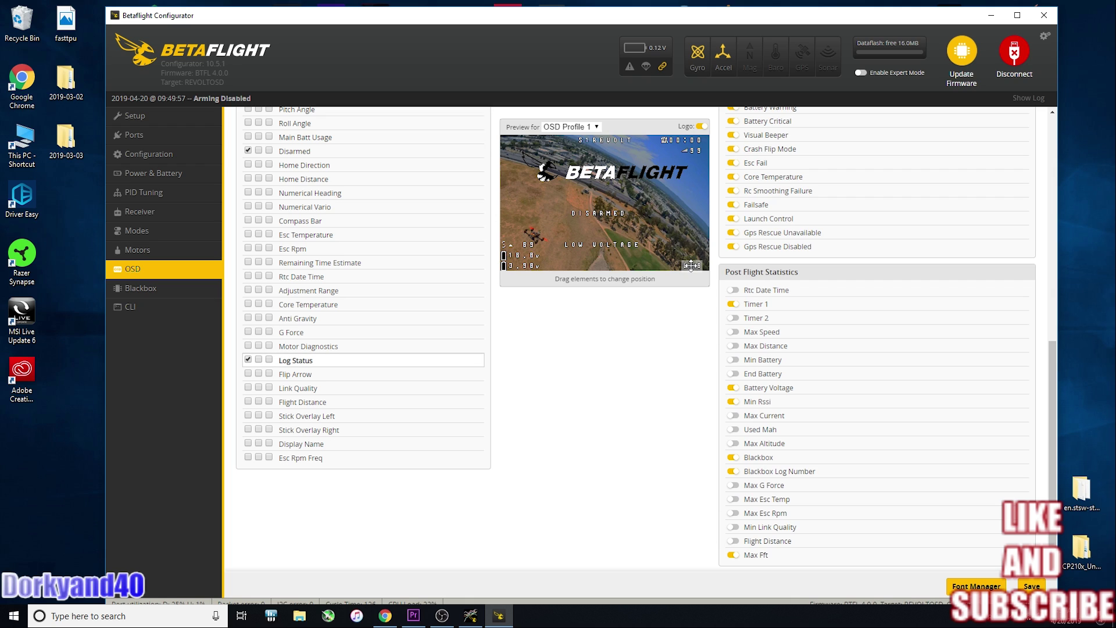
pyautogui.moveTo(298, 363)
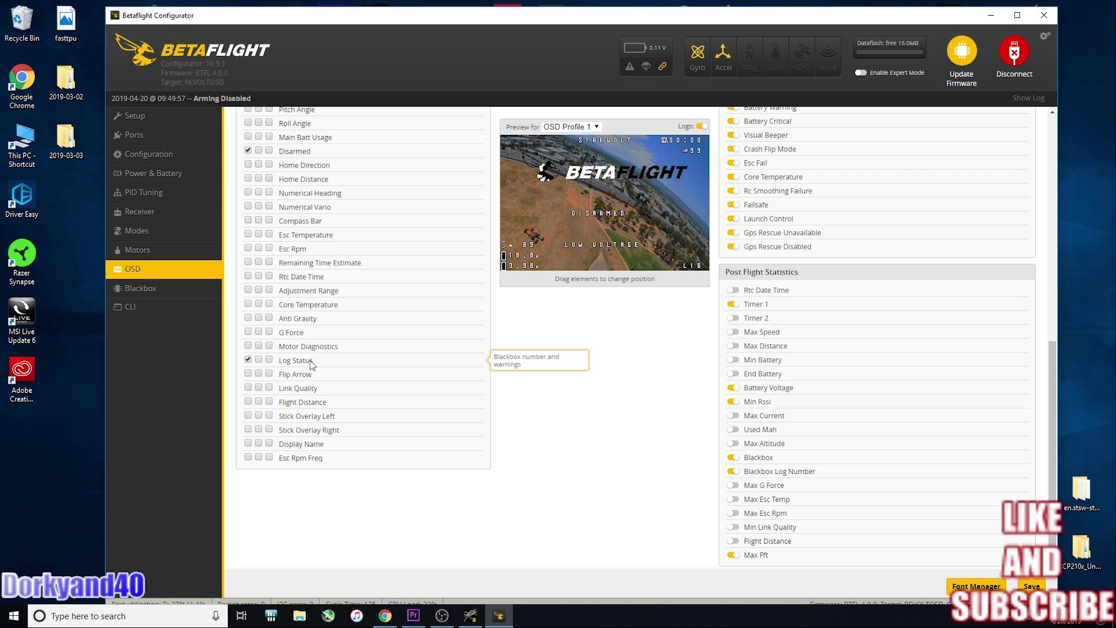
pyautogui.scroll(8, 445, 500)
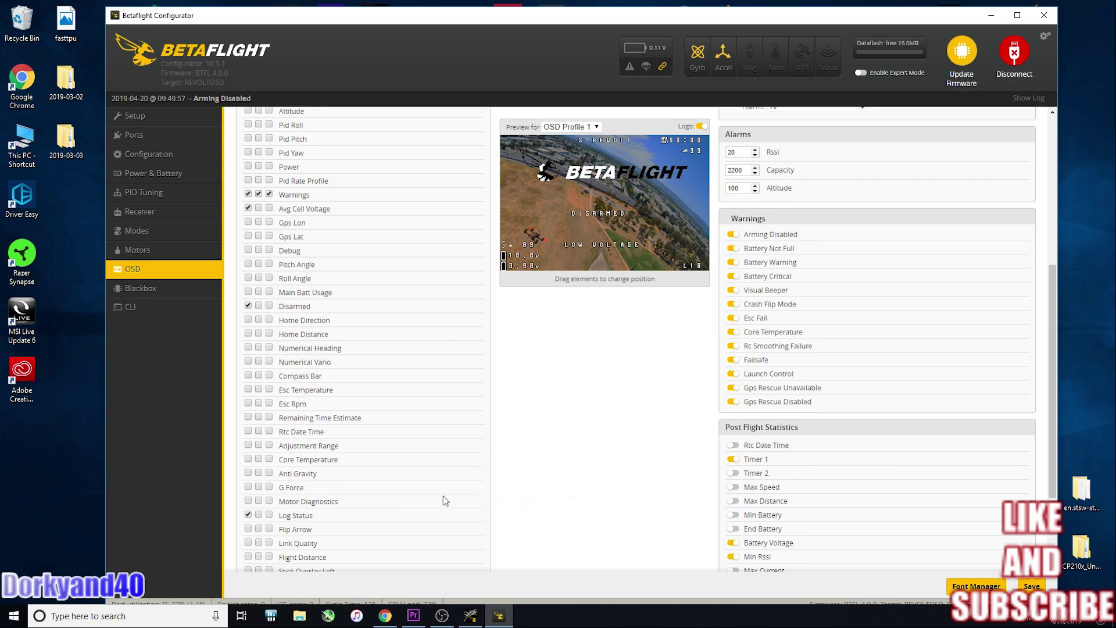
pyautogui.moveTo(462, 511)
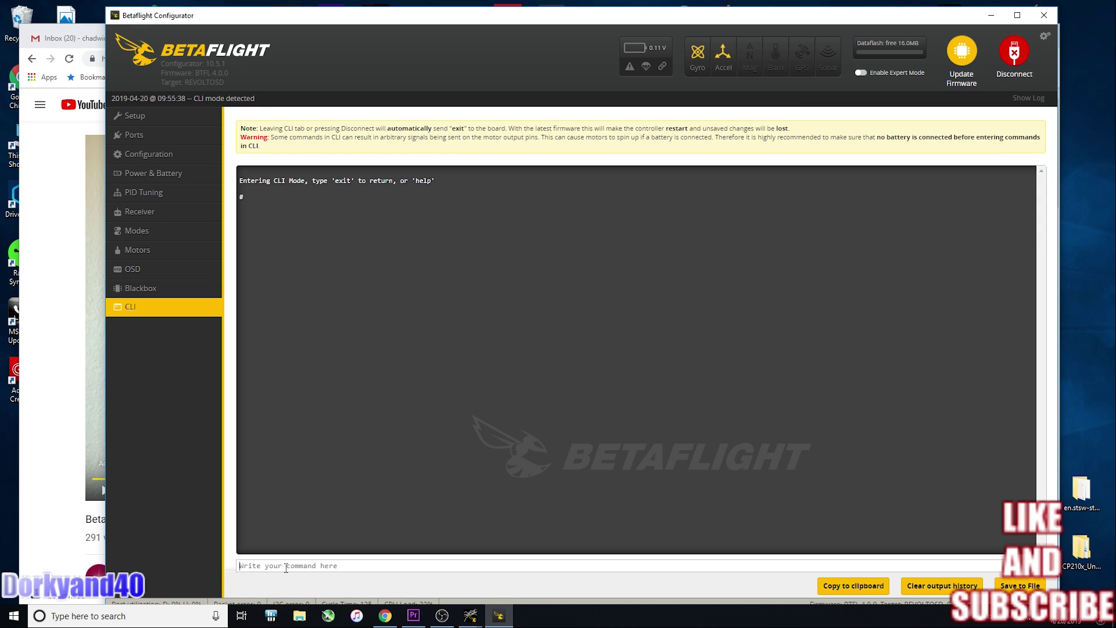
# Step: List the debug settings with "get debug" in the CLI and enter the command text "set debug_mode ="
pyautogui.write('get debug')
pyautogui.press('Return')
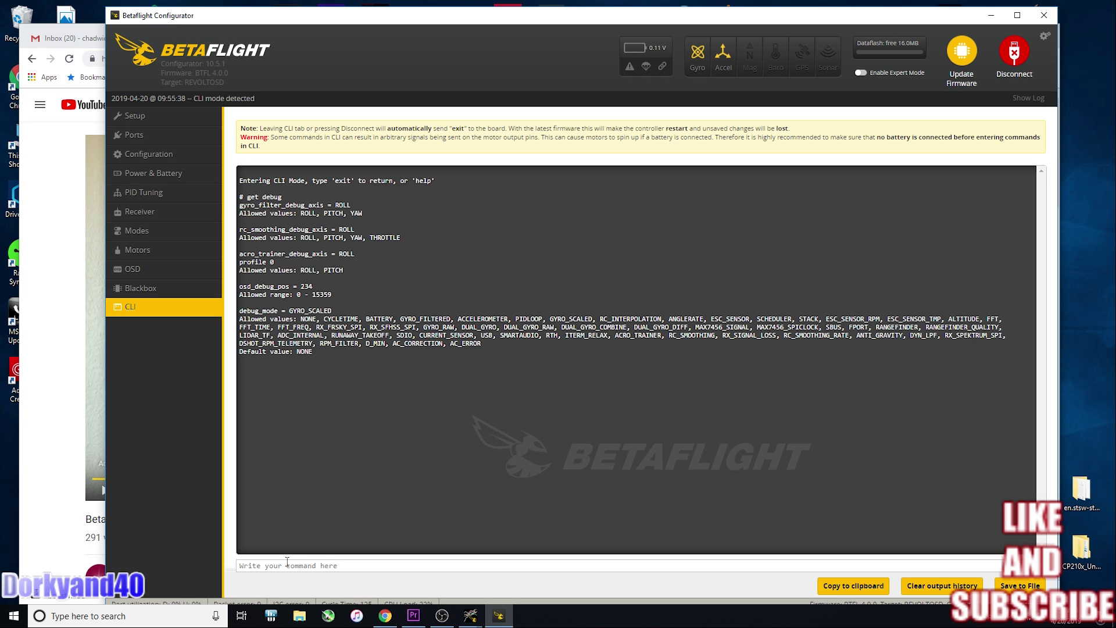
pyautogui.write('set debug_mode =')
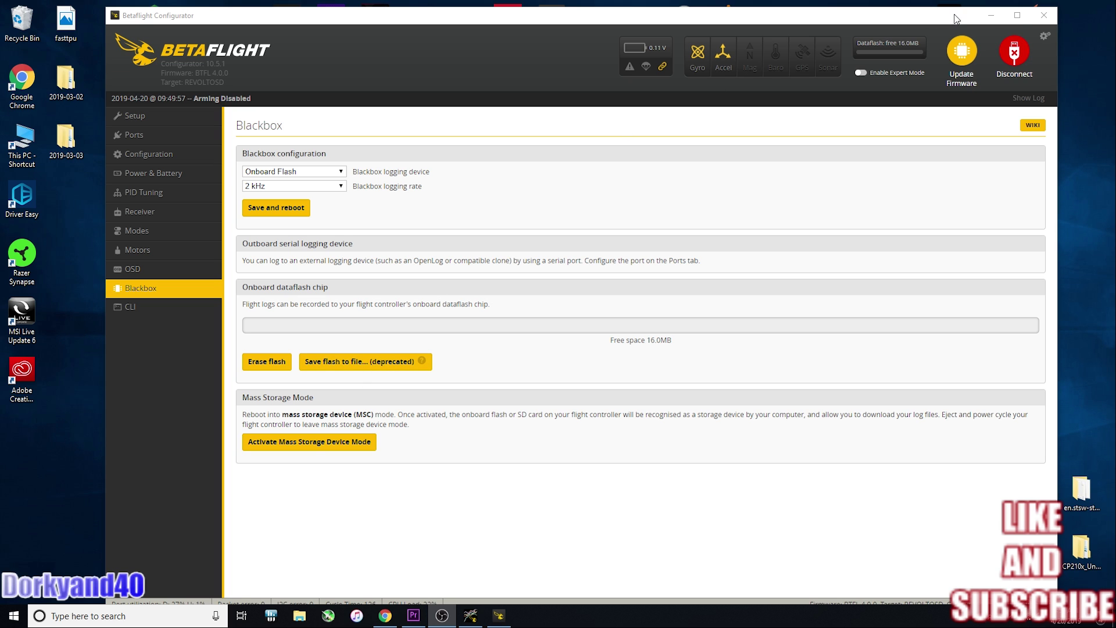
# Step: Open the boost1 log from Downloads in Betaflight Blackbox Explorer and check its list of recorded flights
pyautogui.click(991, 17)
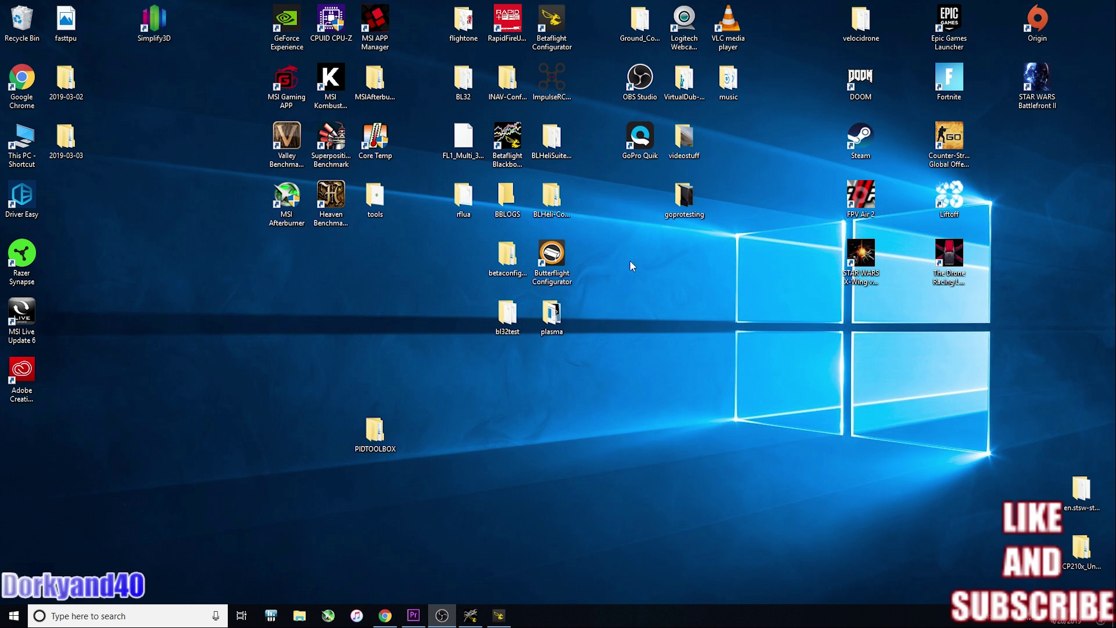
pyautogui.click(385, 615)
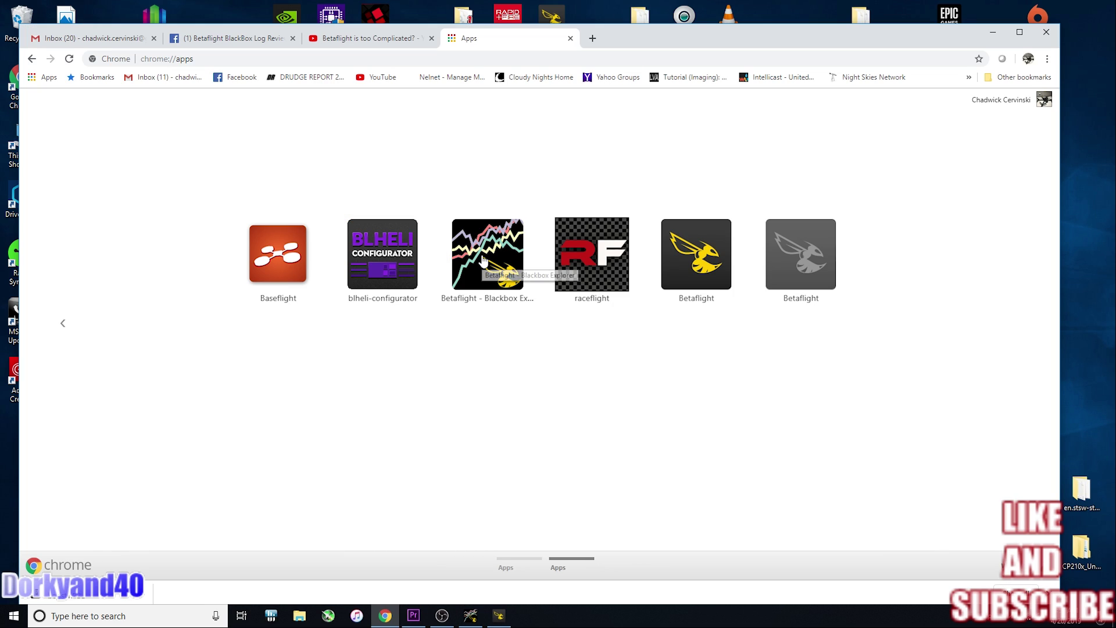
pyautogui.click(483, 260)
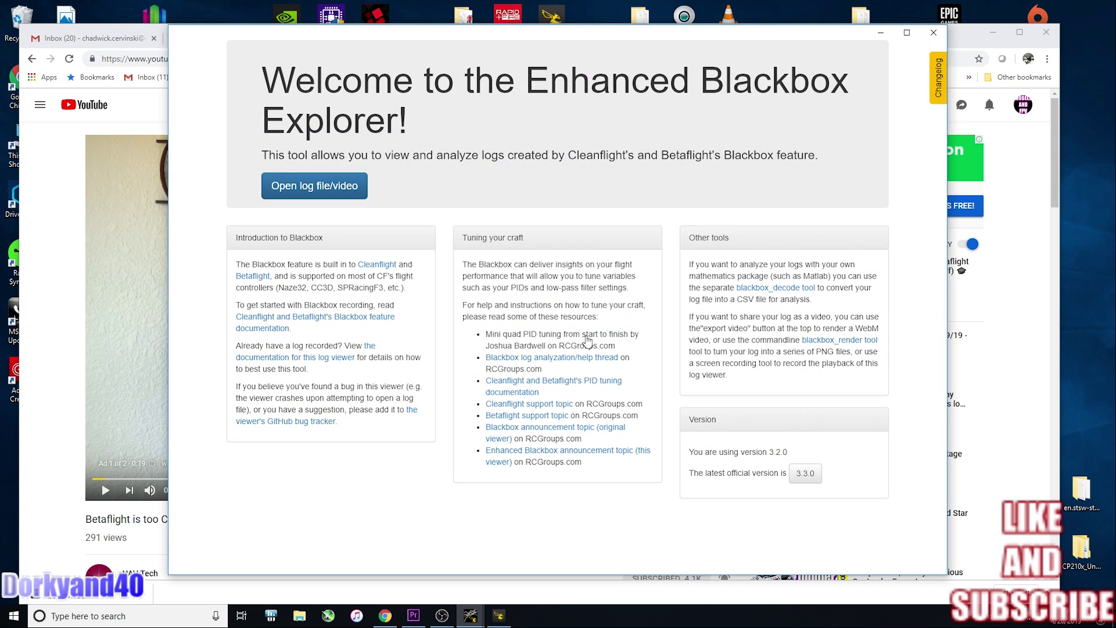
pyautogui.click(322, 187)
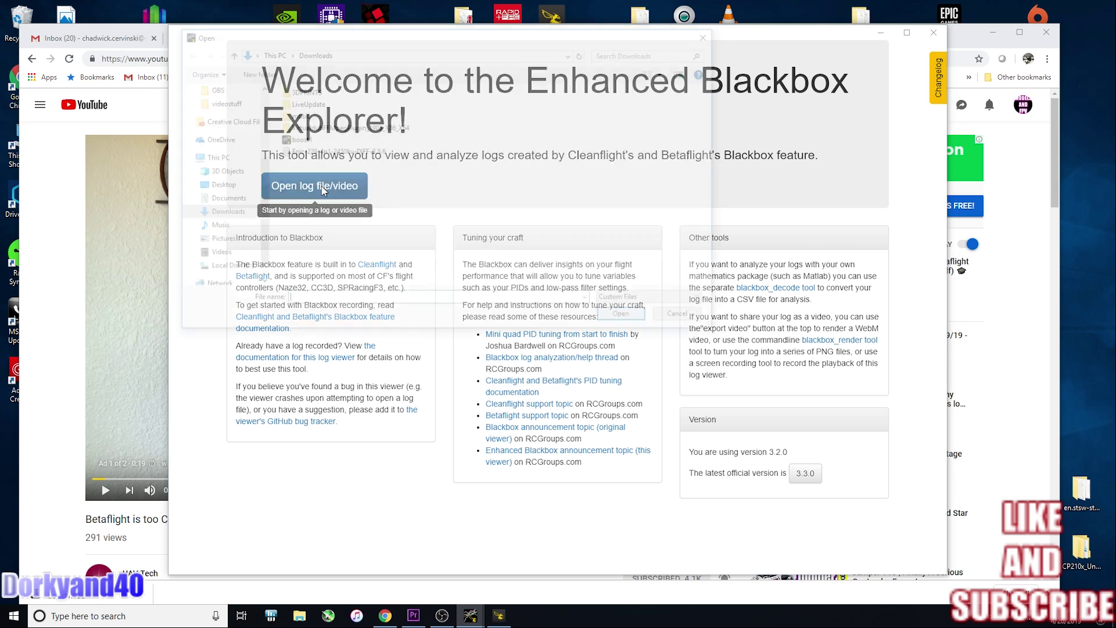
pyautogui.click(294, 141)
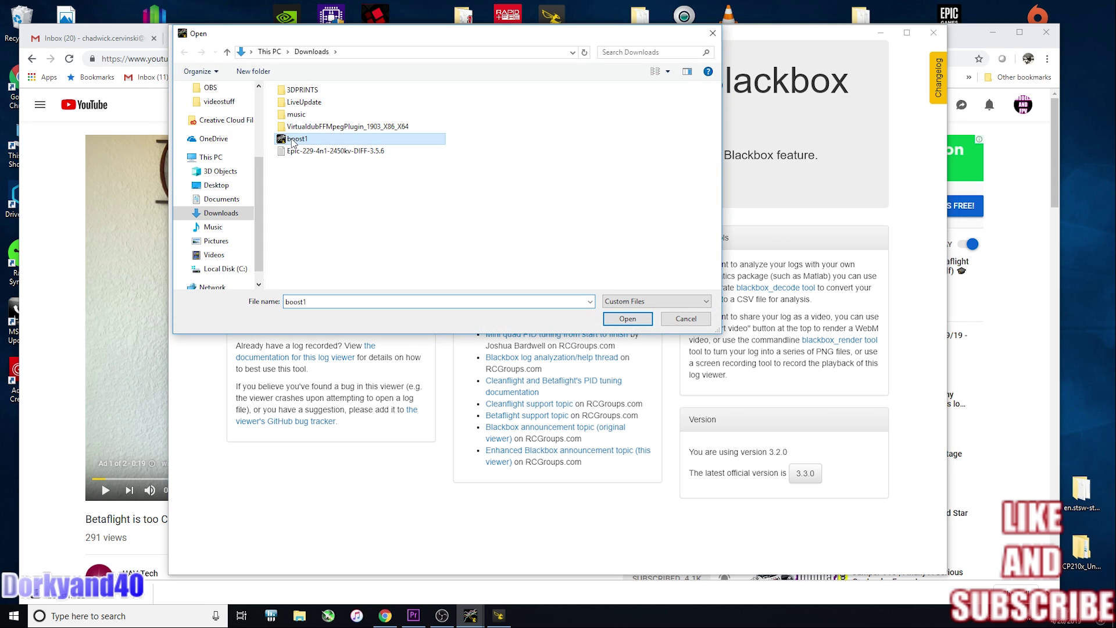
pyautogui.click(622, 320)
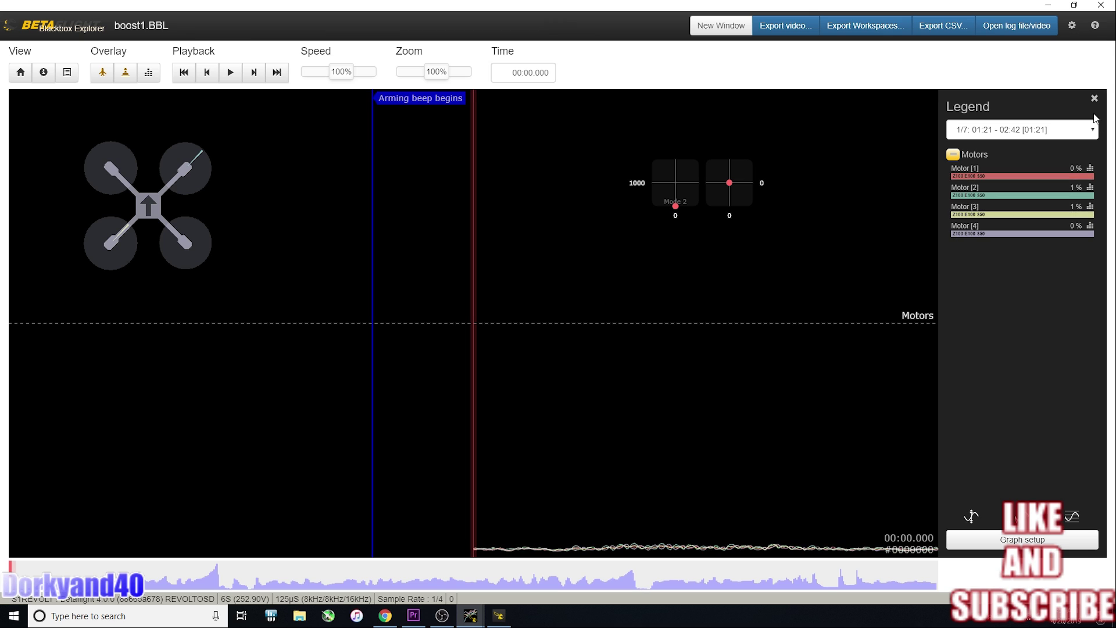
pyautogui.click(1092, 133)
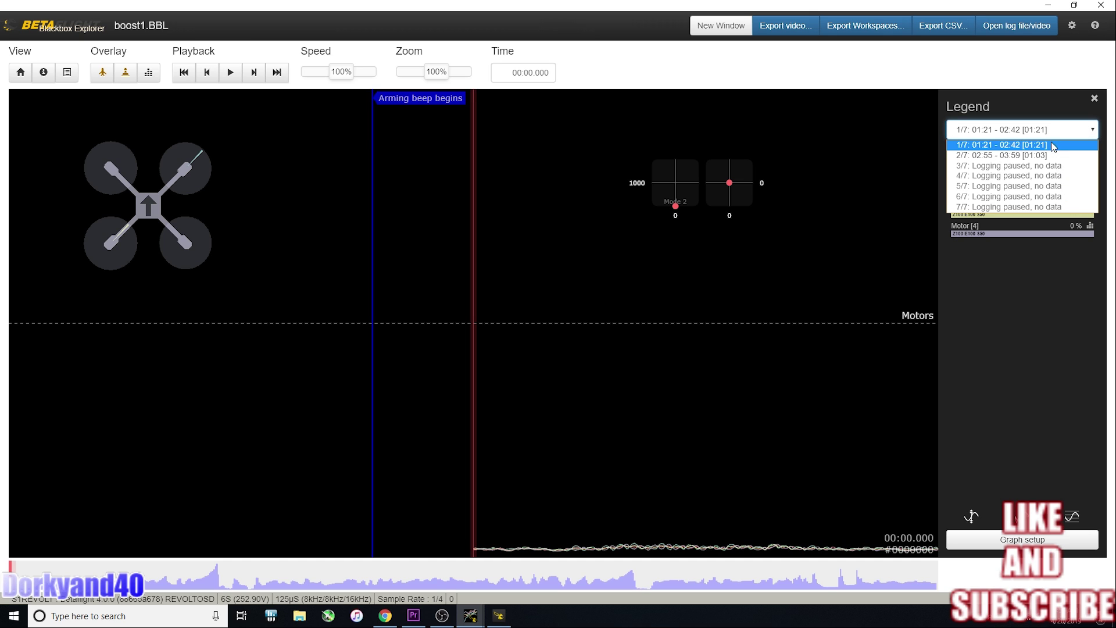
pyautogui.click(1070, 111)
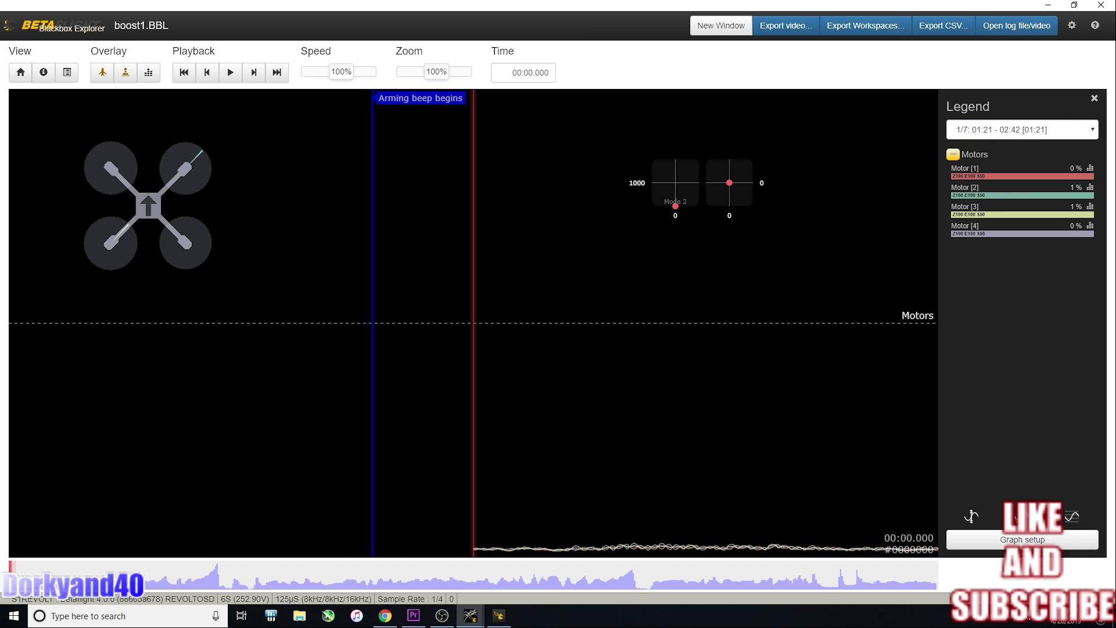
# Step: Remove the Motors graph from the graph configuration and add a custom graph
pyautogui.click(1031, 542)
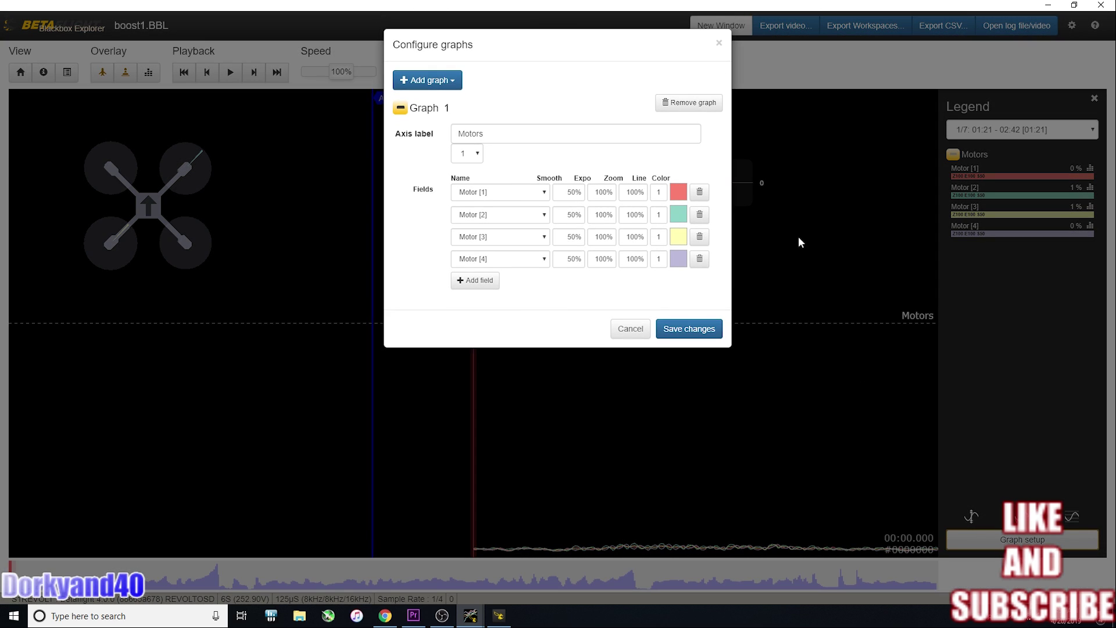
pyautogui.click(690, 104)
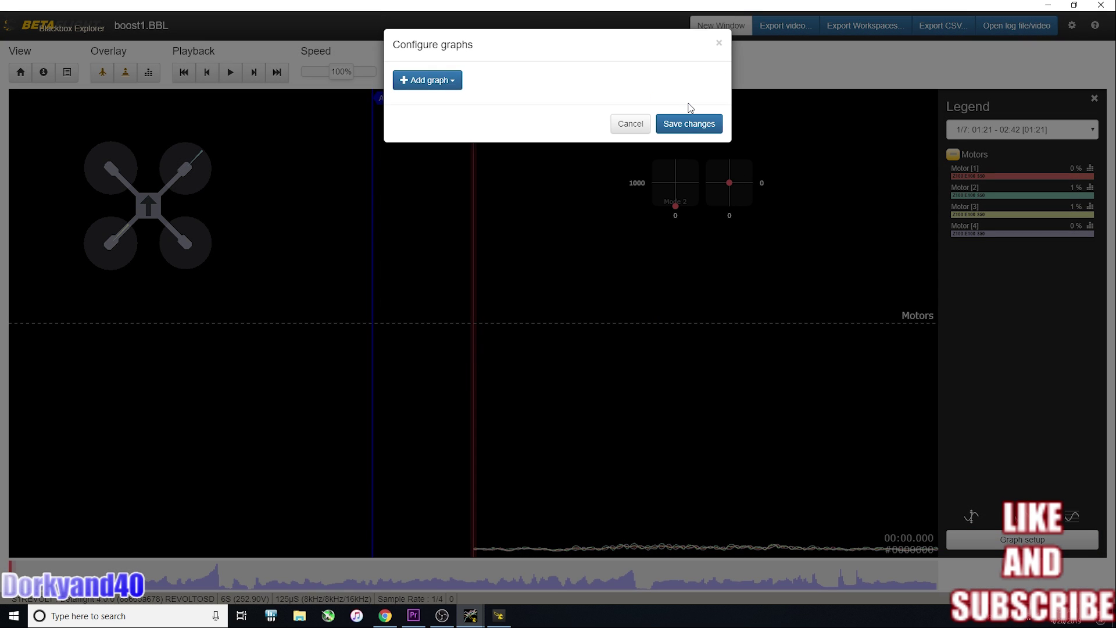
pyautogui.click(457, 84)
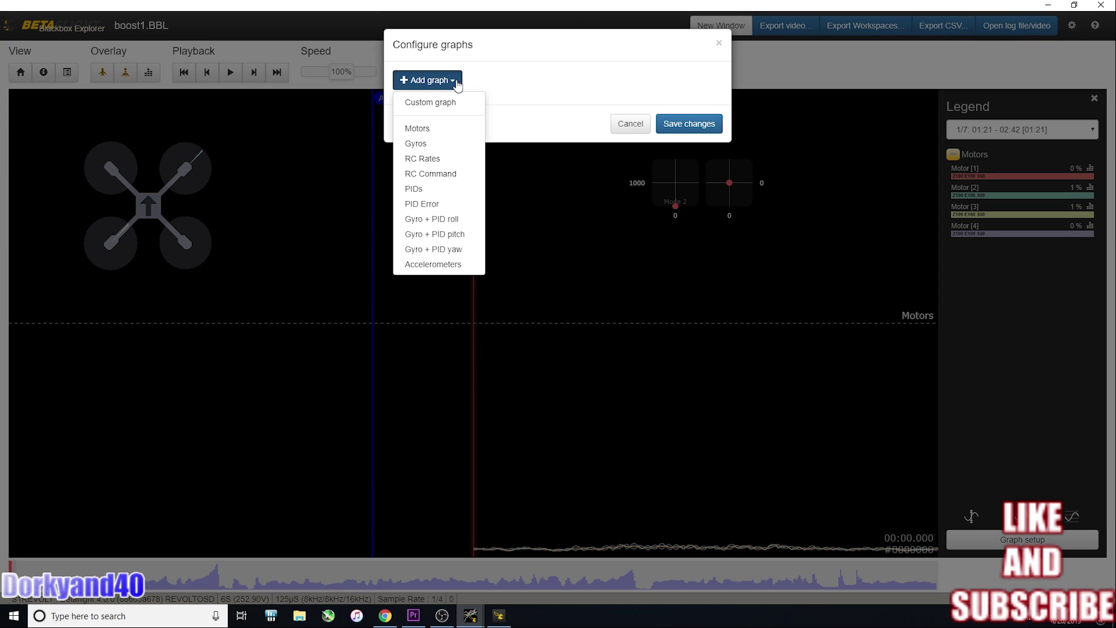
pyautogui.click(449, 102)
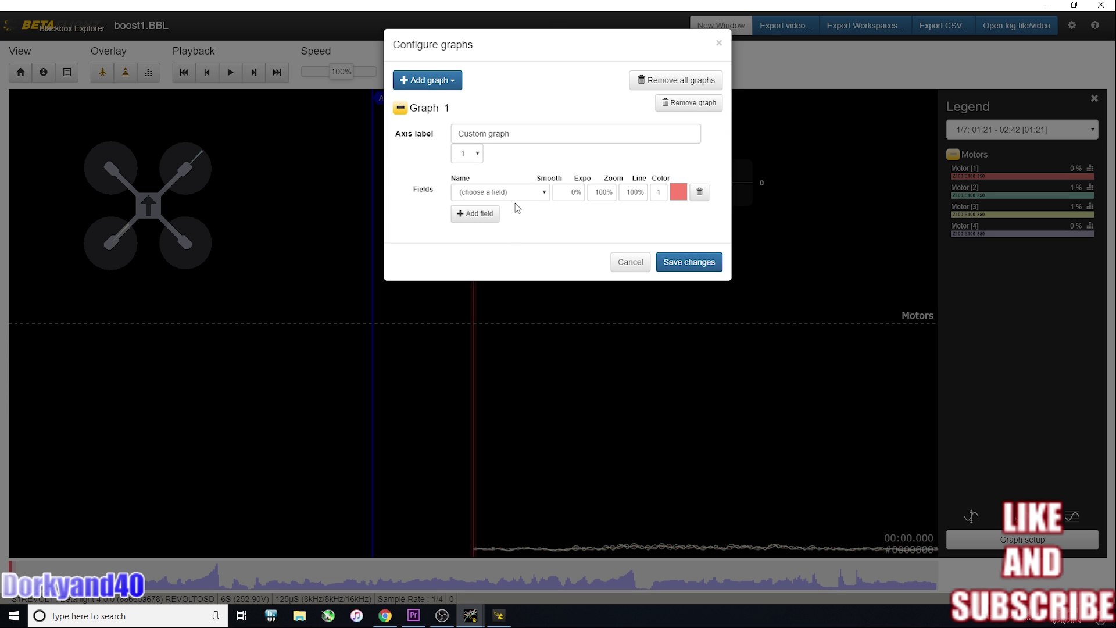
# Step: Assign the Debug Gyro Scaled field to the custom graph and save the graph configuration
pyautogui.click(540, 193)
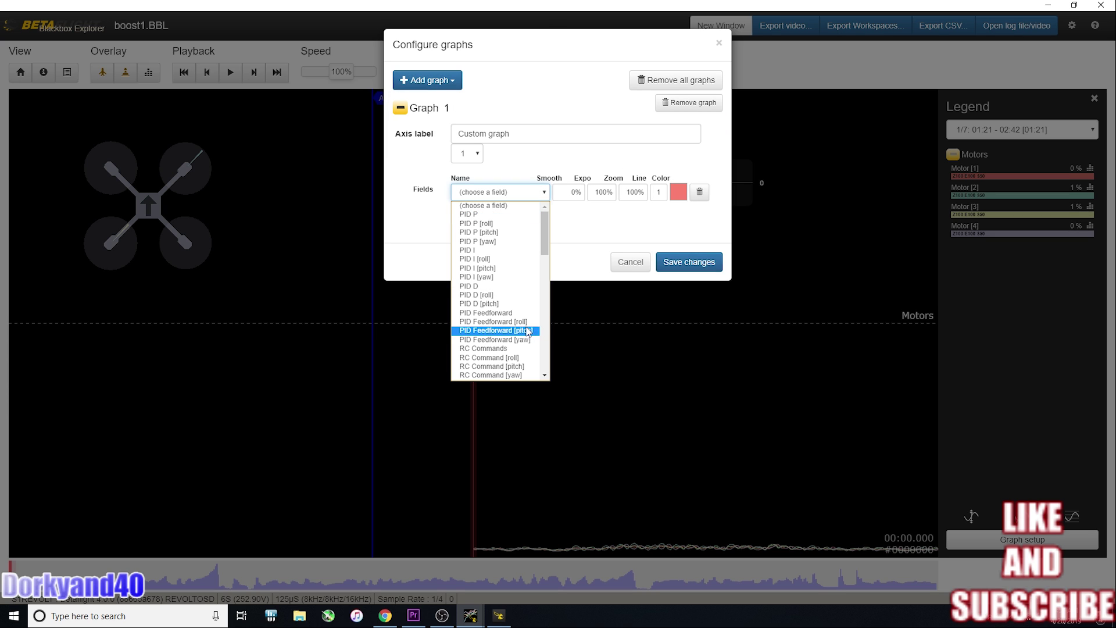
pyautogui.scroll(-15, 528, 332)
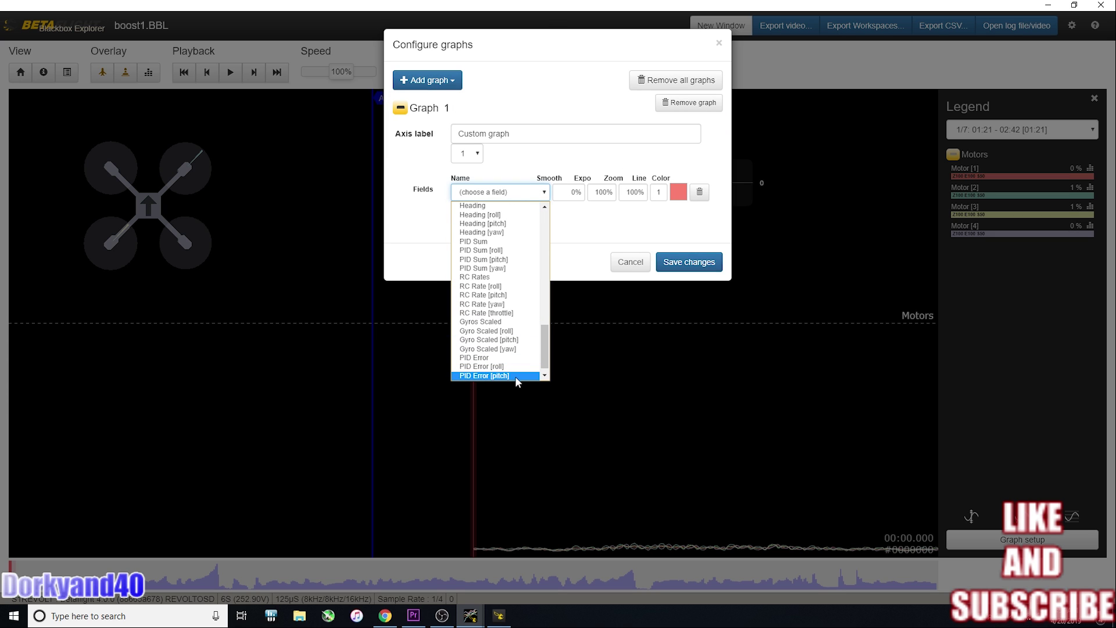
pyautogui.scroll(-1, 515, 375)
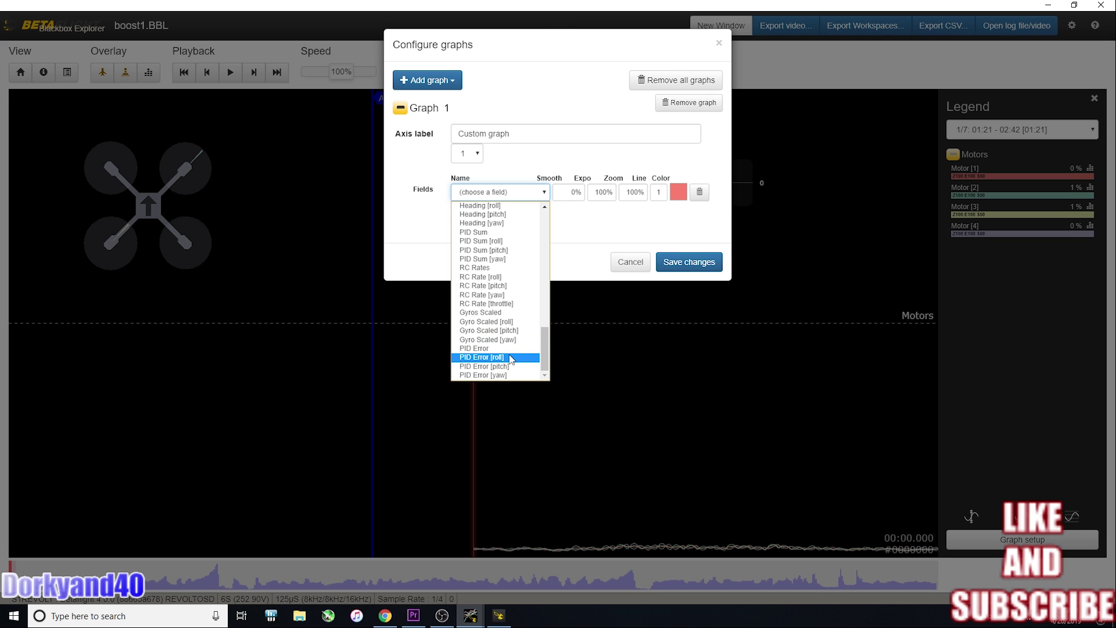
pyautogui.scroll(3, 513, 352)
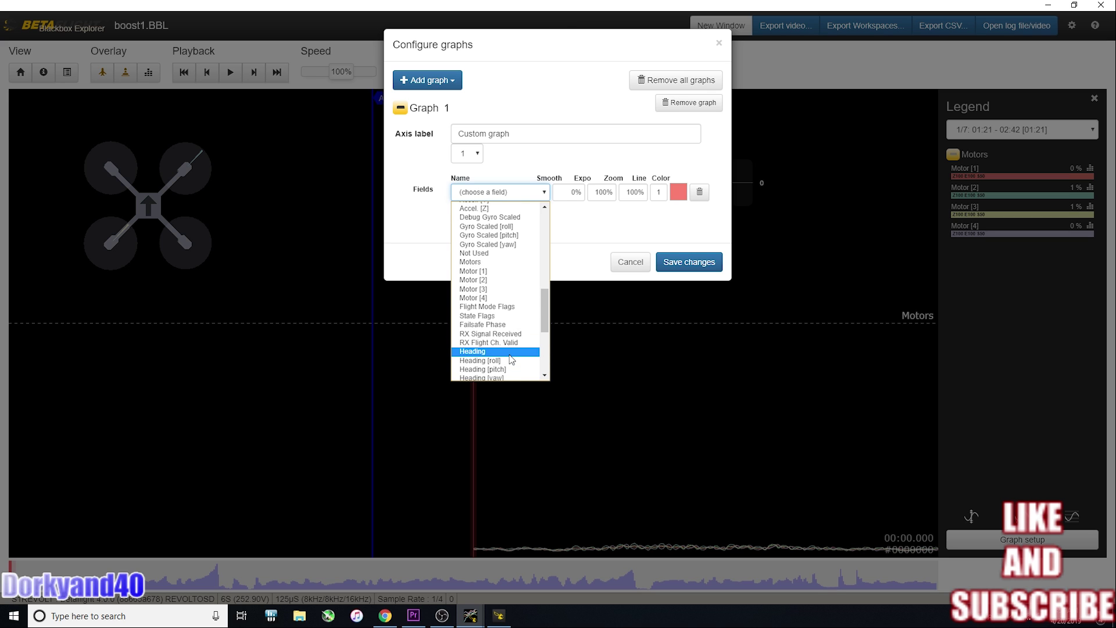
pyautogui.click(505, 216)
pyautogui.click(690, 257)
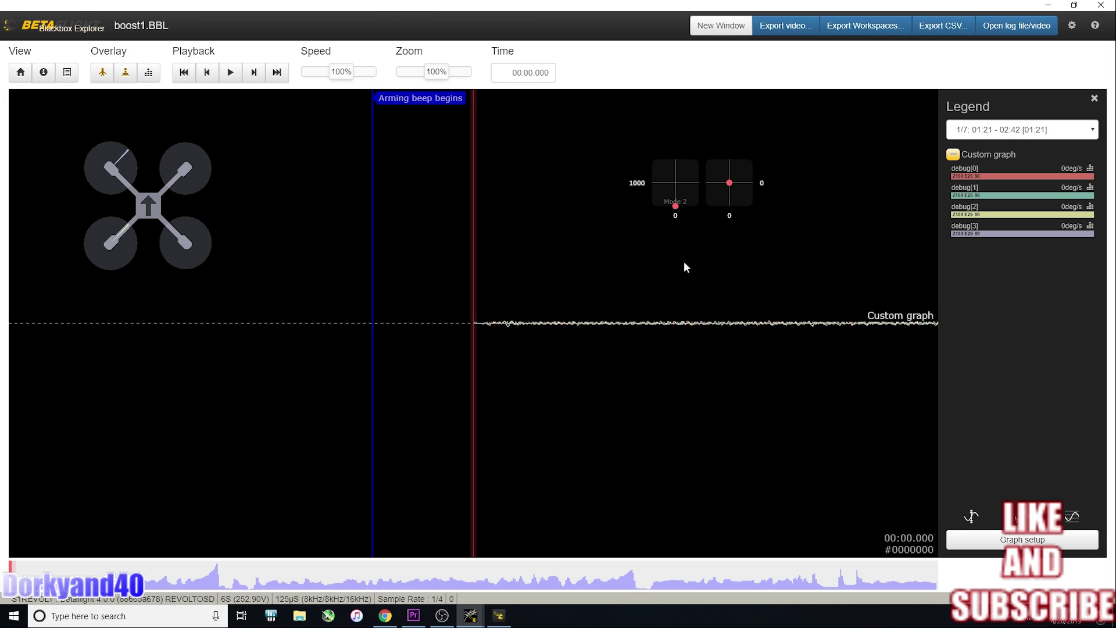
# Step: Play the log to about 8.4 s and show the debug[0] frequency spectrum full size, zoomed horizontally to 0–286 Hz
pyautogui.press('space')
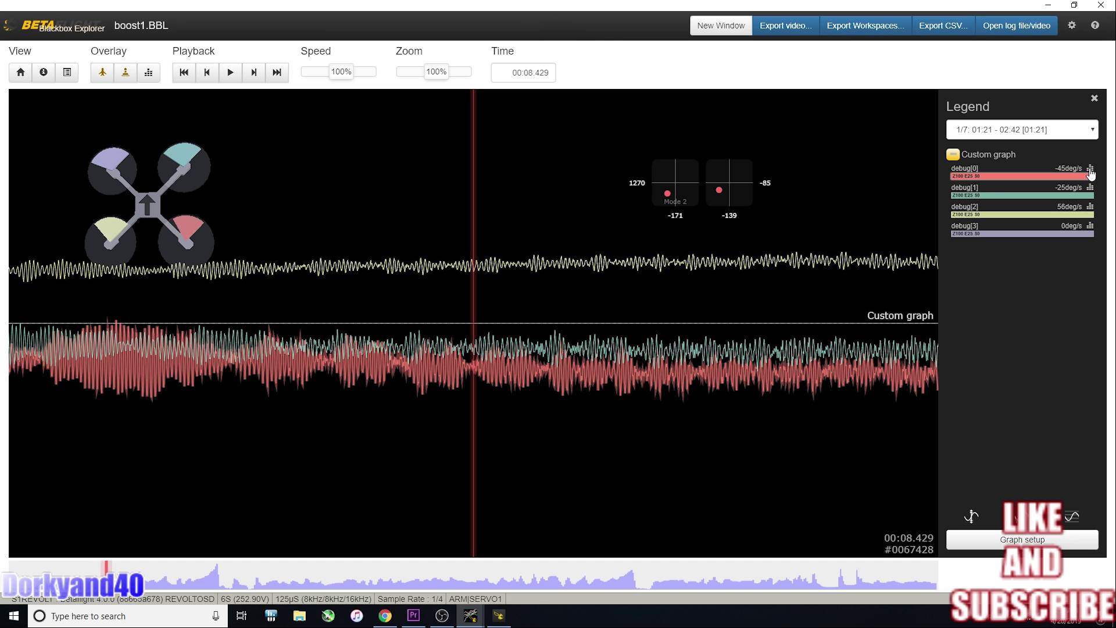
pyautogui.click(1091, 170)
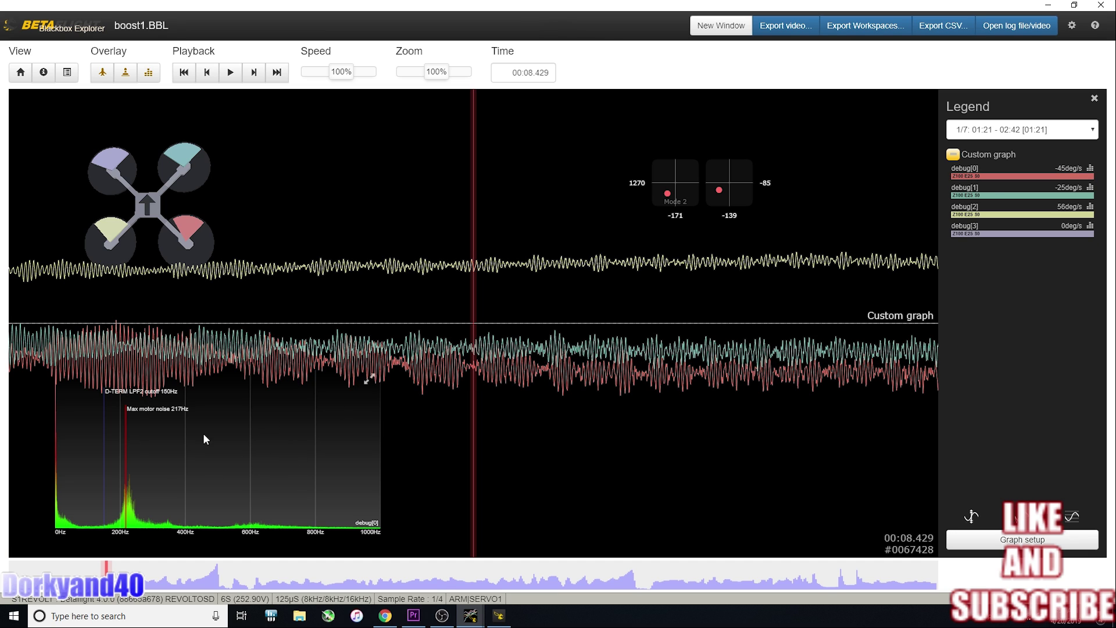
pyautogui.click(368, 384)
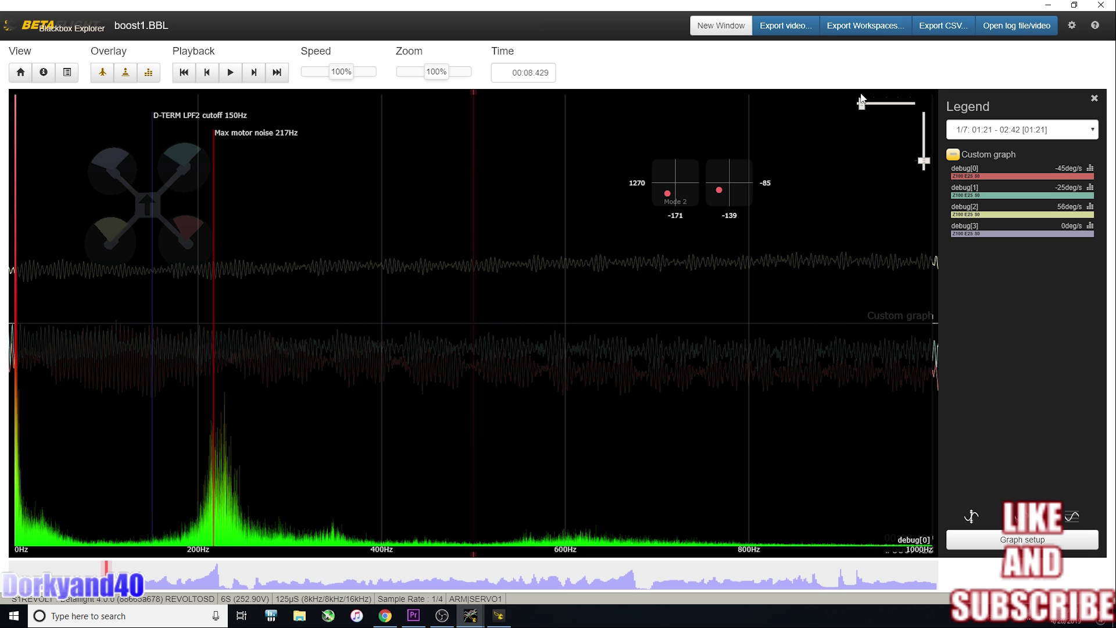
pyautogui.moveTo(862, 103); pyautogui.dragTo(894, 104)
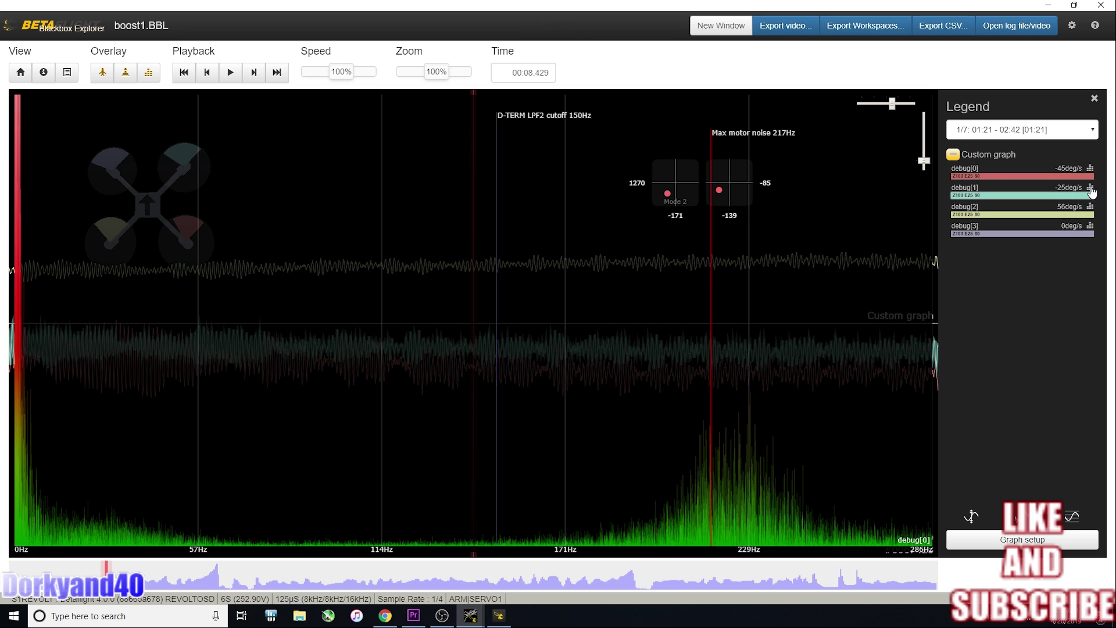
# Step: Compare the frequency spectra of the debug[0], debug[1] and debug[2] gyro traces
pyautogui.click(1091, 189)
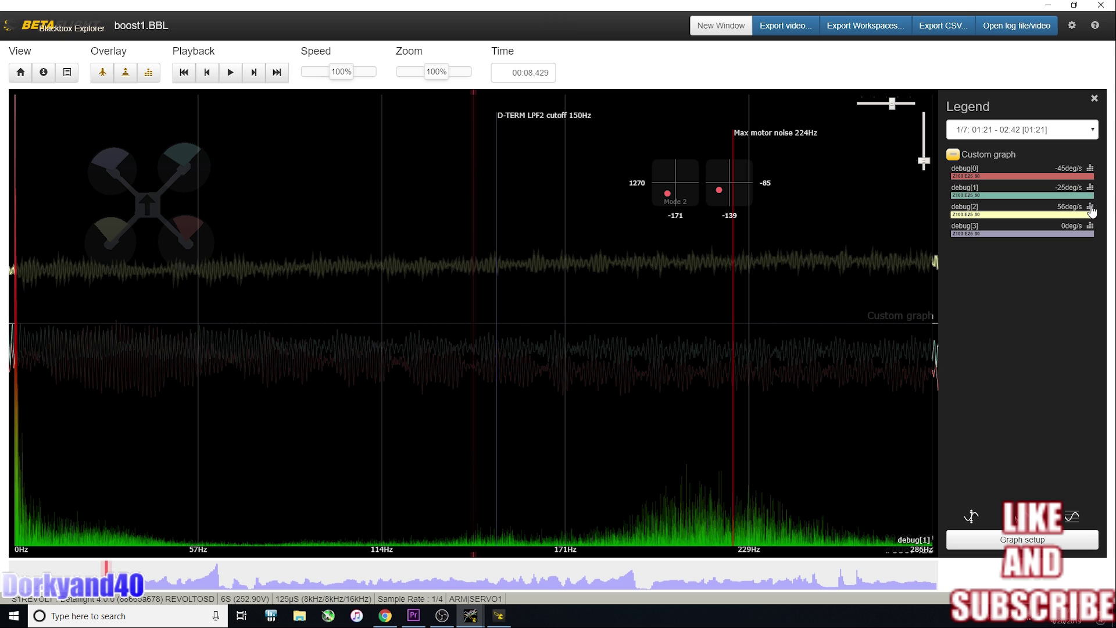
pyautogui.click(1091, 209)
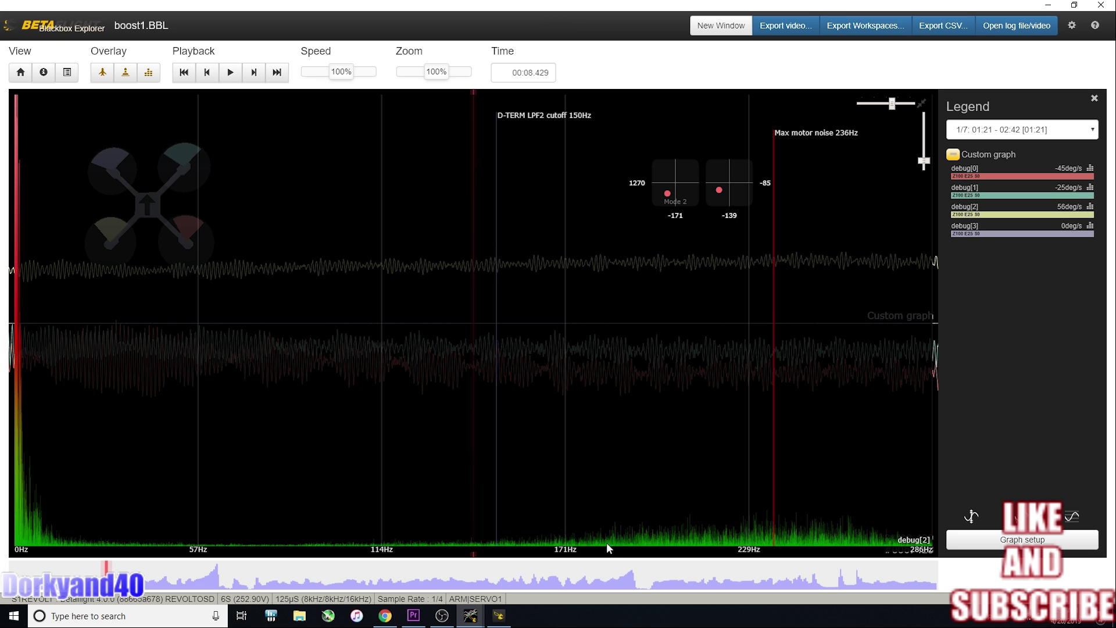
pyautogui.click(1091, 169)
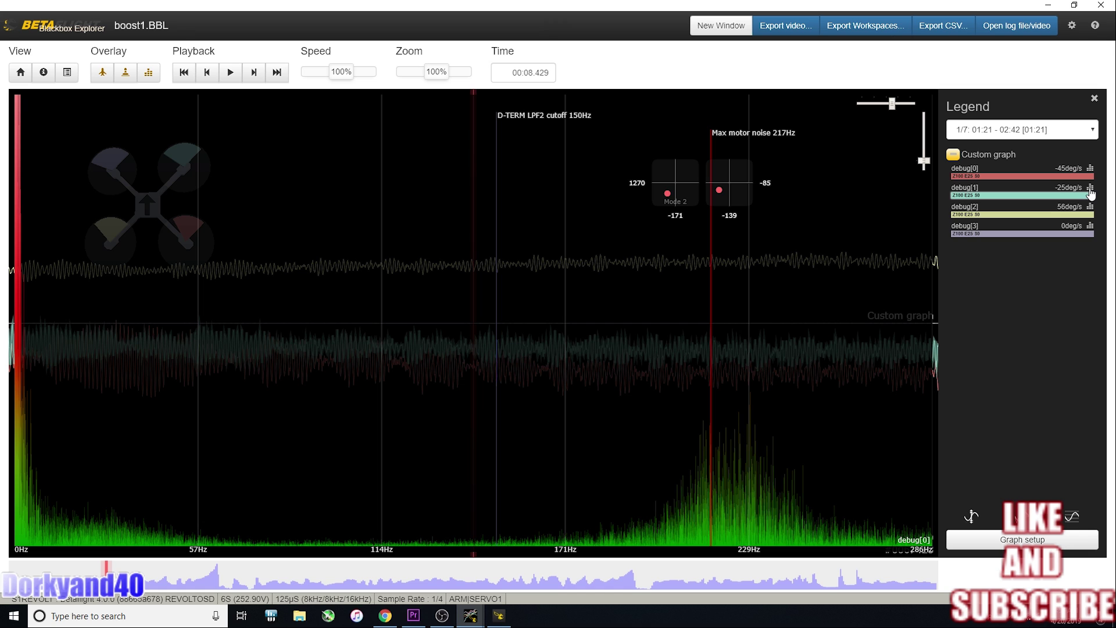
pyautogui.click(1091, 192)
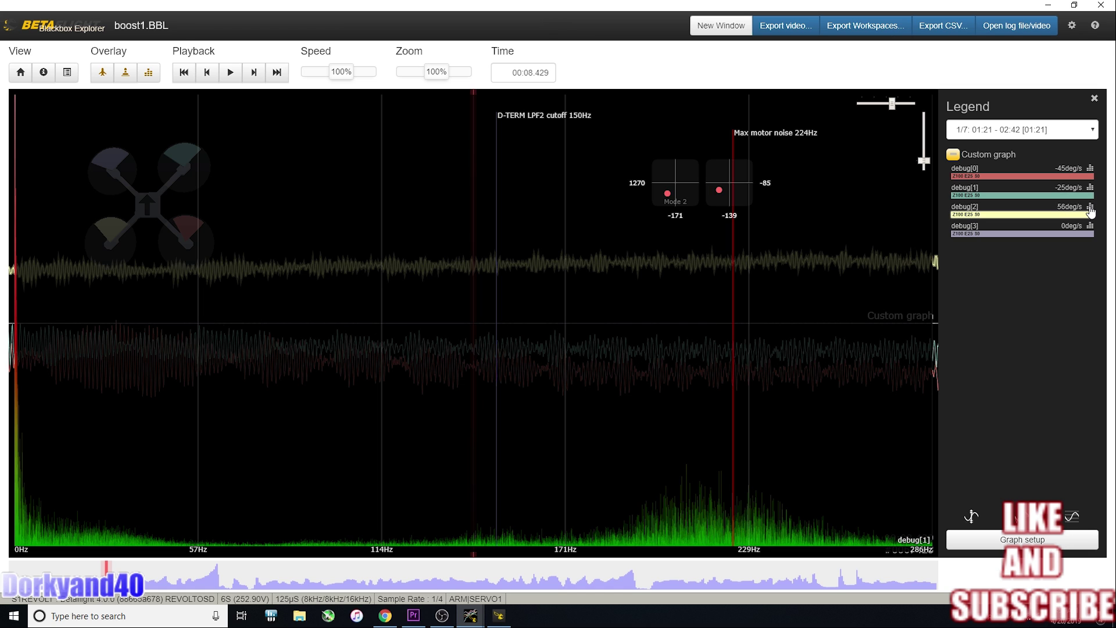
# Step: Show the debug[2] frequency spectrum over 0–333 Hz and adjust its vertical scale to examine the noise peak
pyautogui.click(1091, 208)
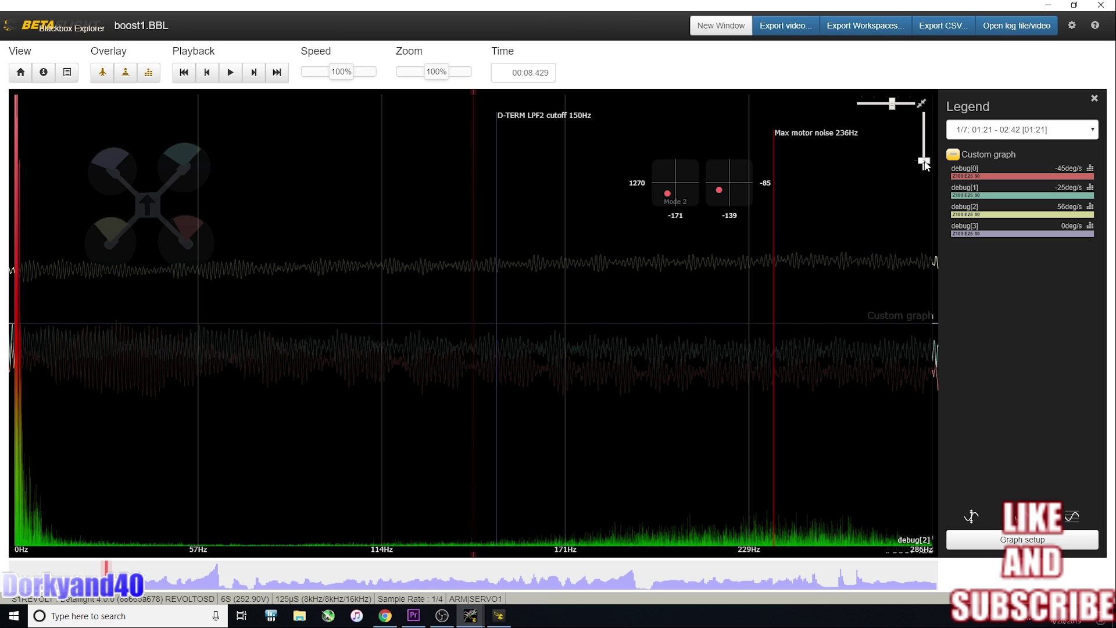
pyautogui.moveTo(924, 163); pyautogui.dragTo(890, 106)
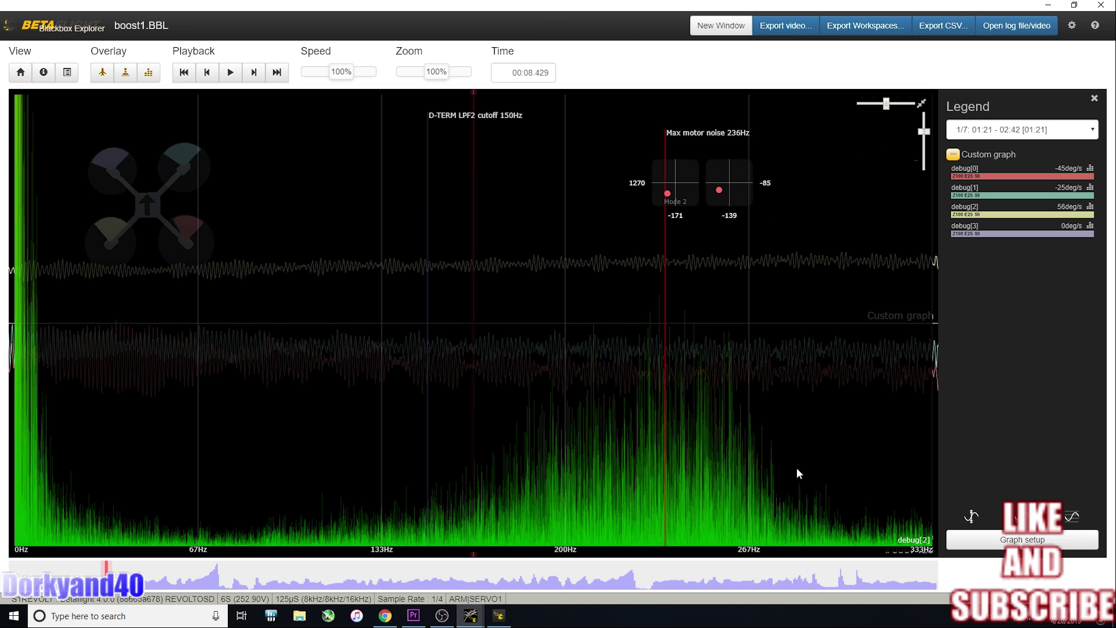
pyautogui.moveTo(924, 131); pyautogui.dragTo(925, 152)
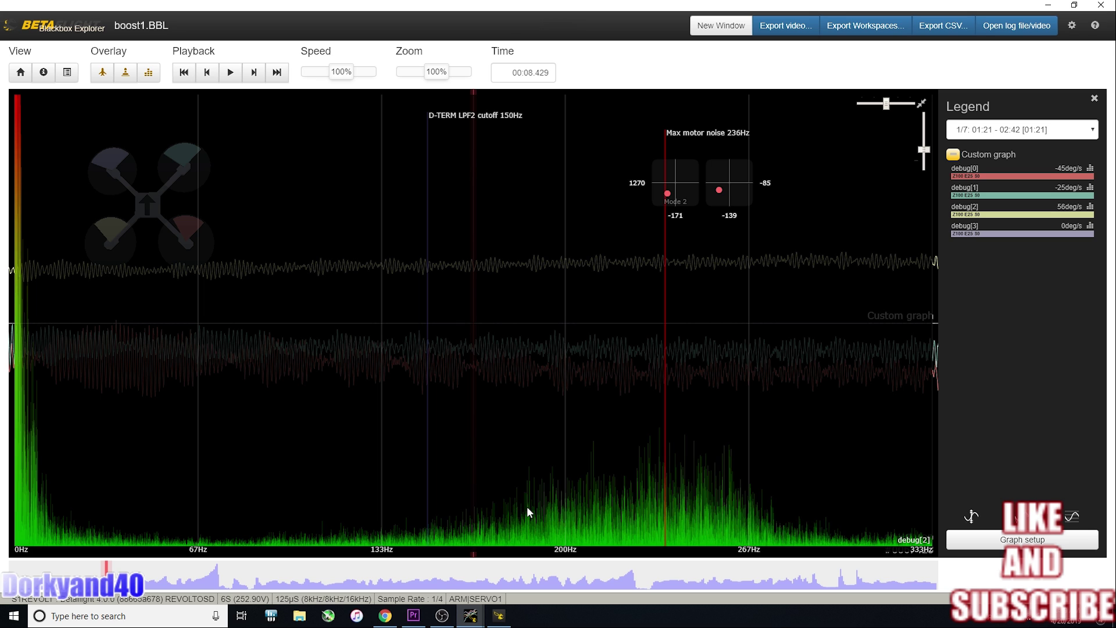
# Step: Replace the custom graph with the predefined Gyros graph and save the graph configuration
pyautogui.doubleClick(738, 367)
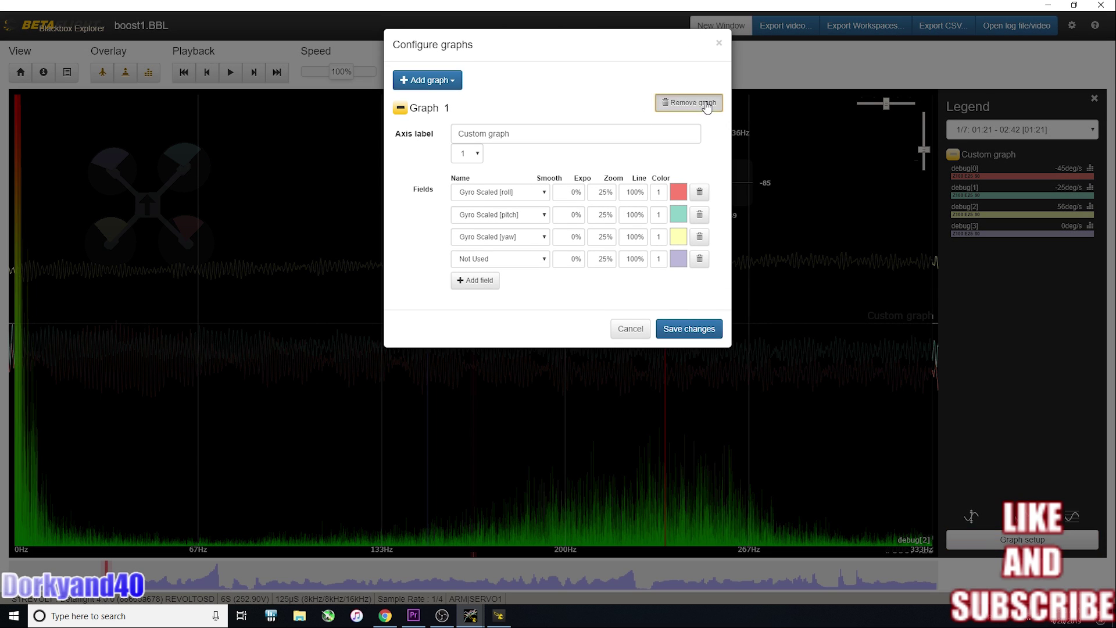
pyautogui.click(707, 104)
pyautogui.click(448, 82)
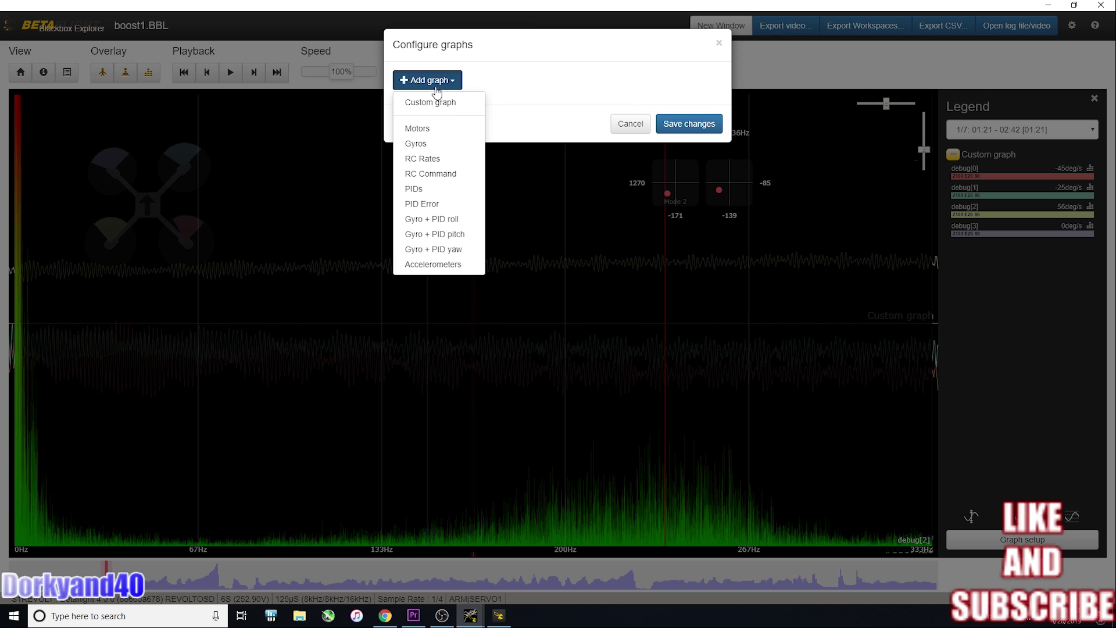
pyautogui.click(449, 145)
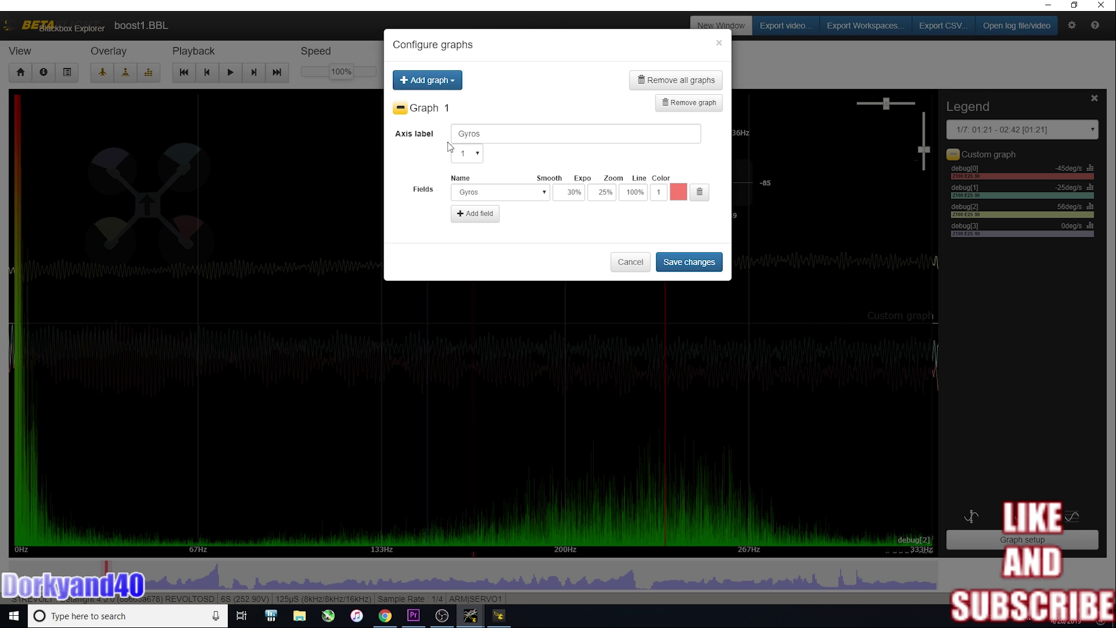
pyautogui.click(689, 262)
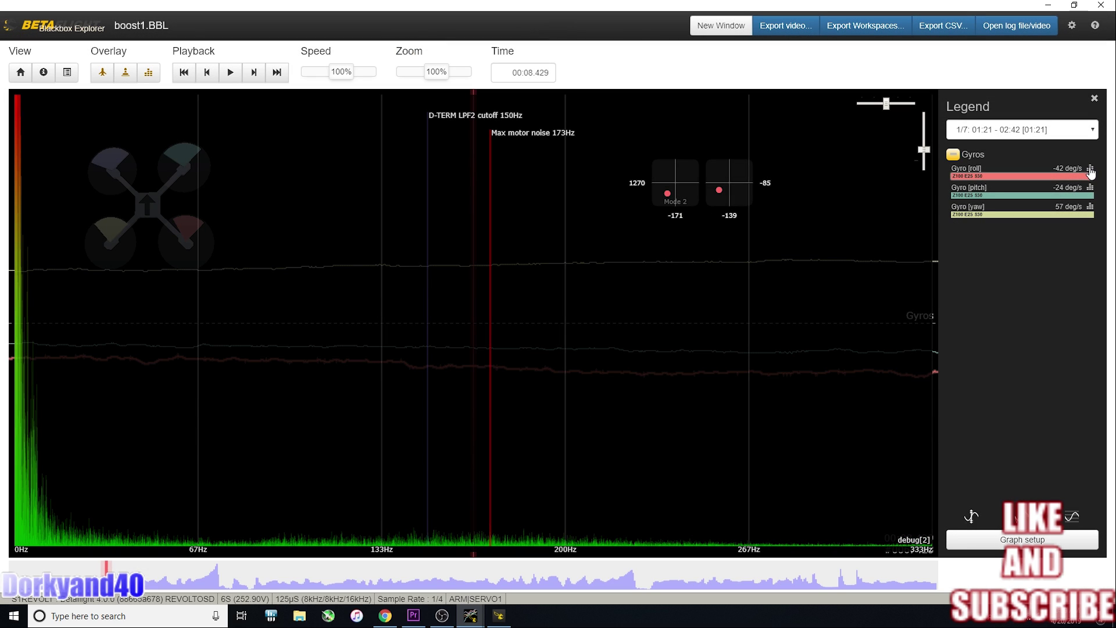
# Step: Compare the Gyro roll, pitch and yaw frequency spectra, magnifying their vertical scale
pyautogui.click(1091, 189)
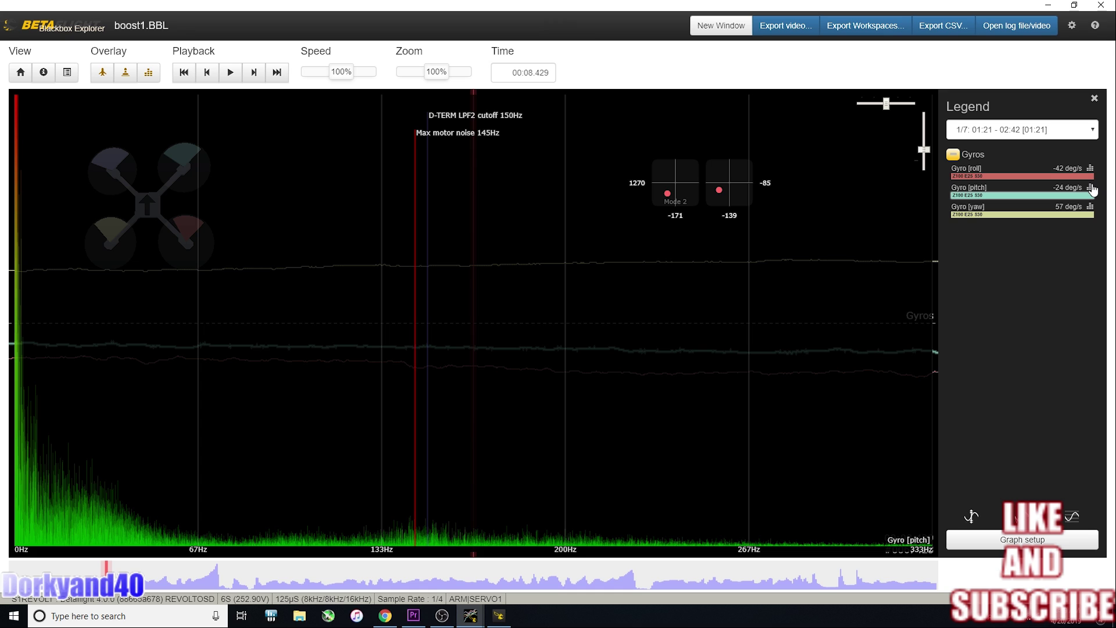
pyautogui.click(1091, 210)
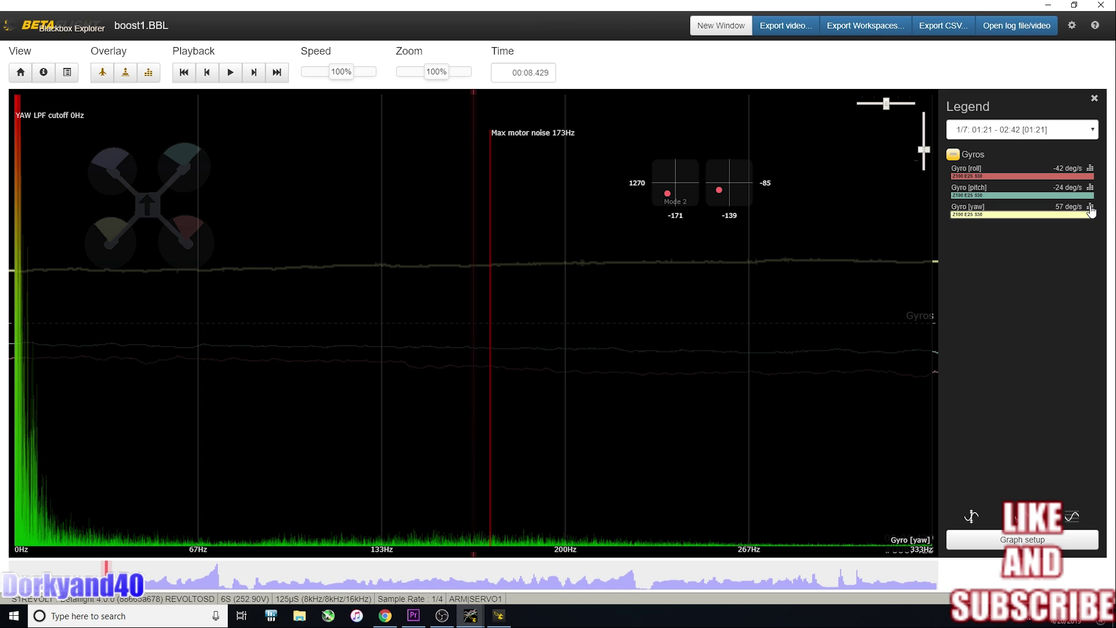
pyautogui.moveTo(926, 152); pyautogui.dragTo(924, 95)
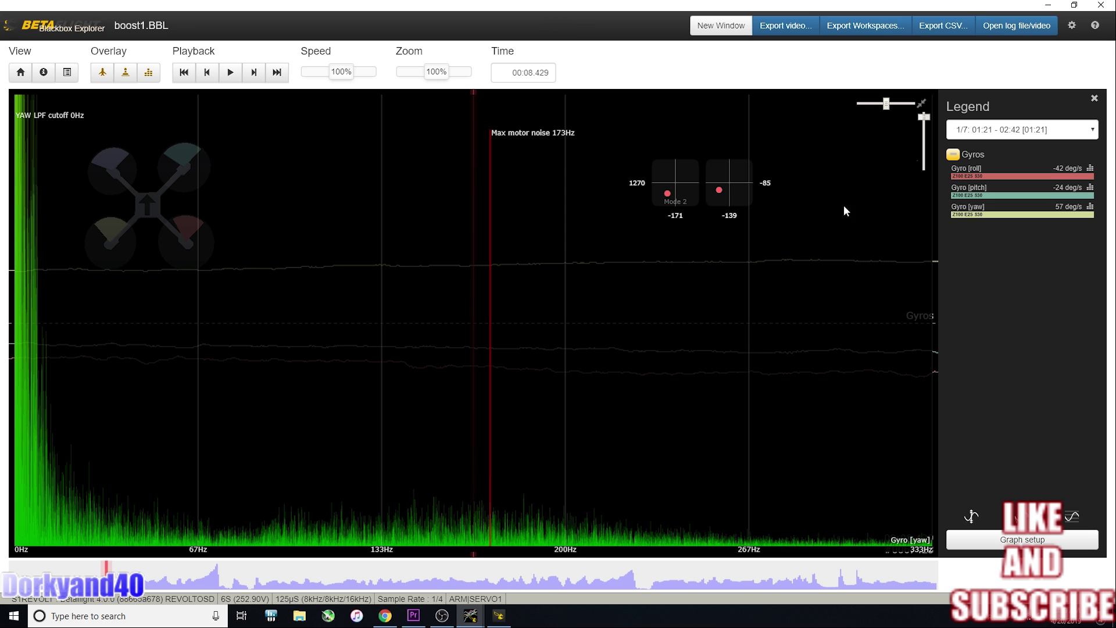
pyautogui.click(1091, 170)
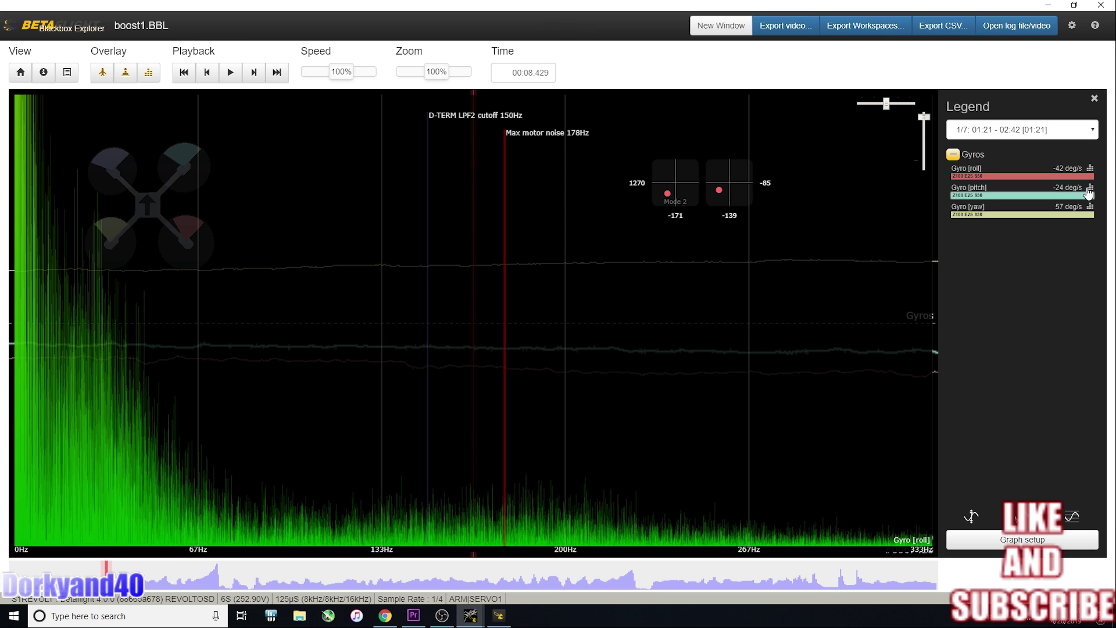
pyautogui.click(1091, 190)
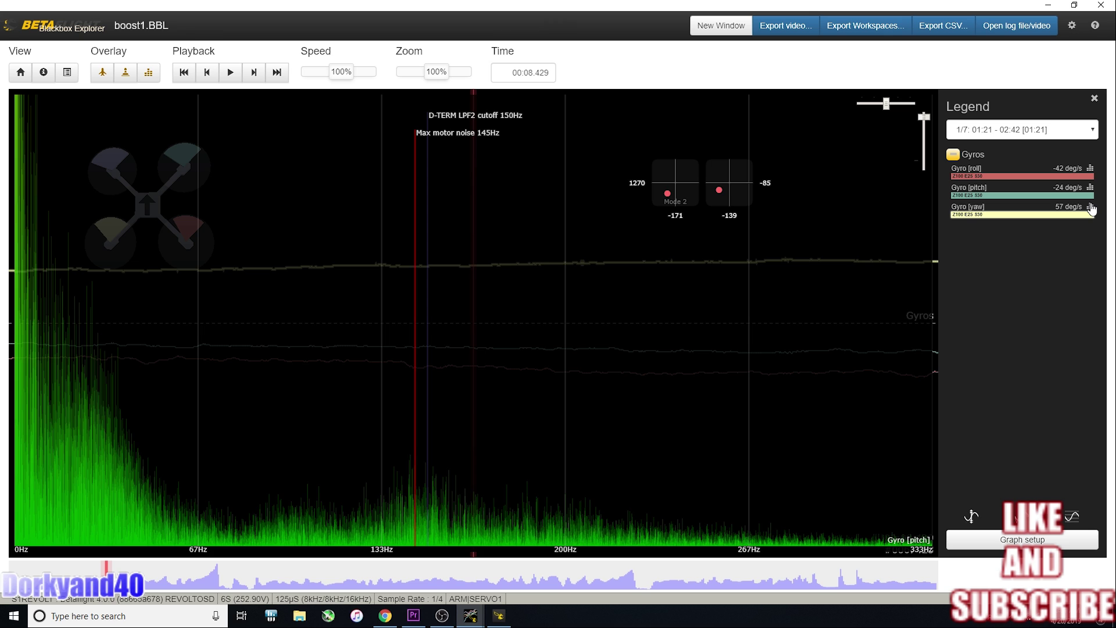
pyautogui.click(1091, 208)
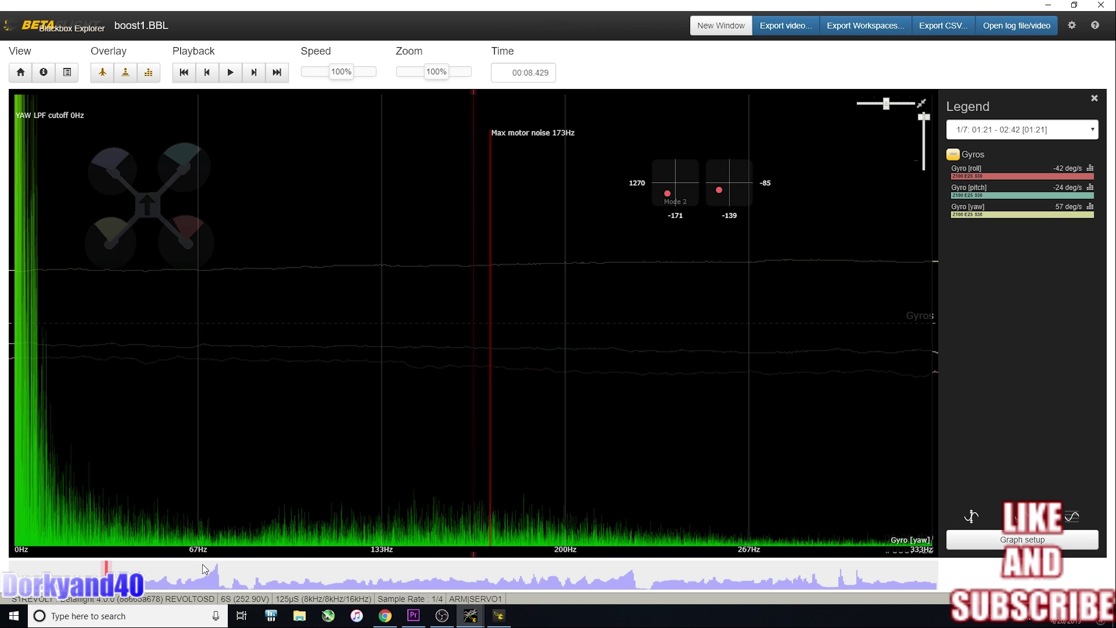
# Step: Move to about 9.65 s, widen the spectrum to 0–1000 Hz, and examine all three gyro axes at high and low vertical scales
pyautogui.click(120, 573)
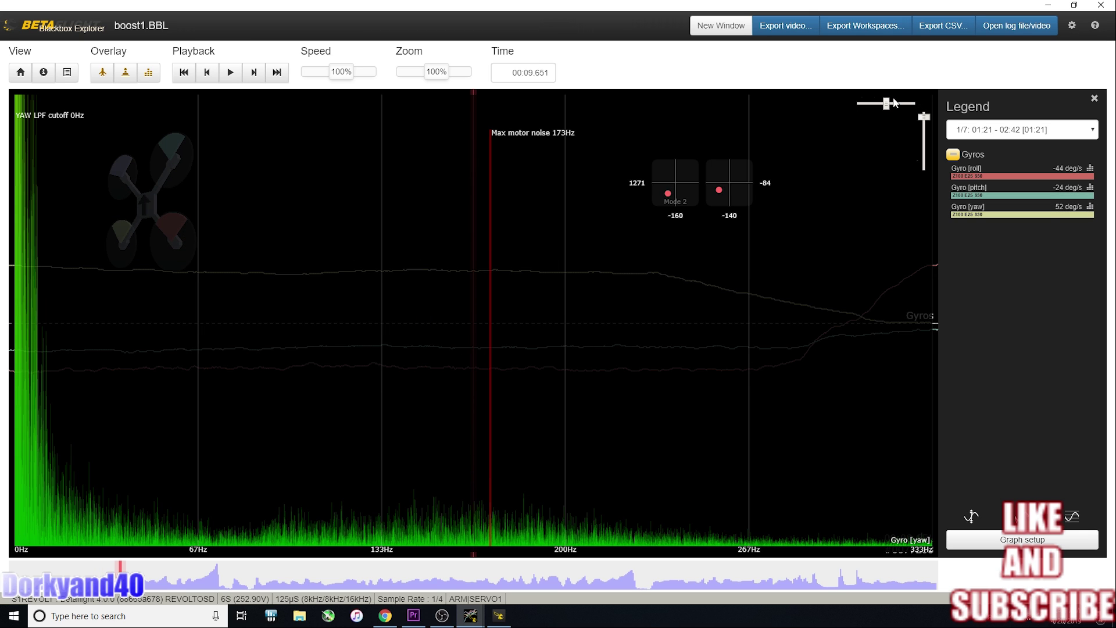
pyautogui.moveTo(888, 105); pyautogui.dragTo(850, 104)
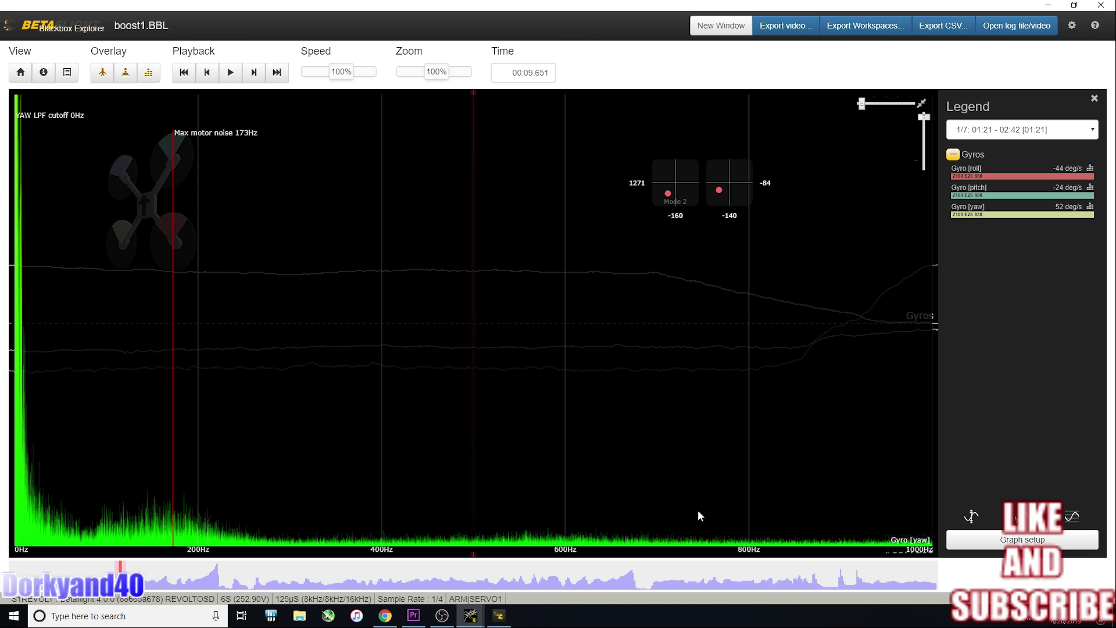
pyautogui.click(1091, 168)
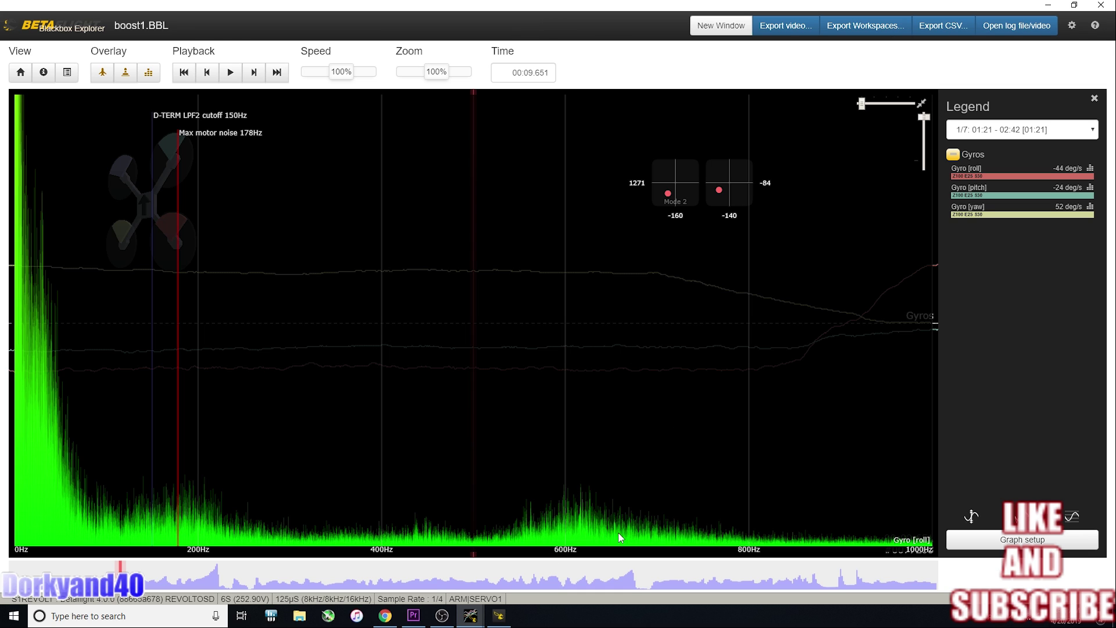
pyautogui.click(1089, 198)
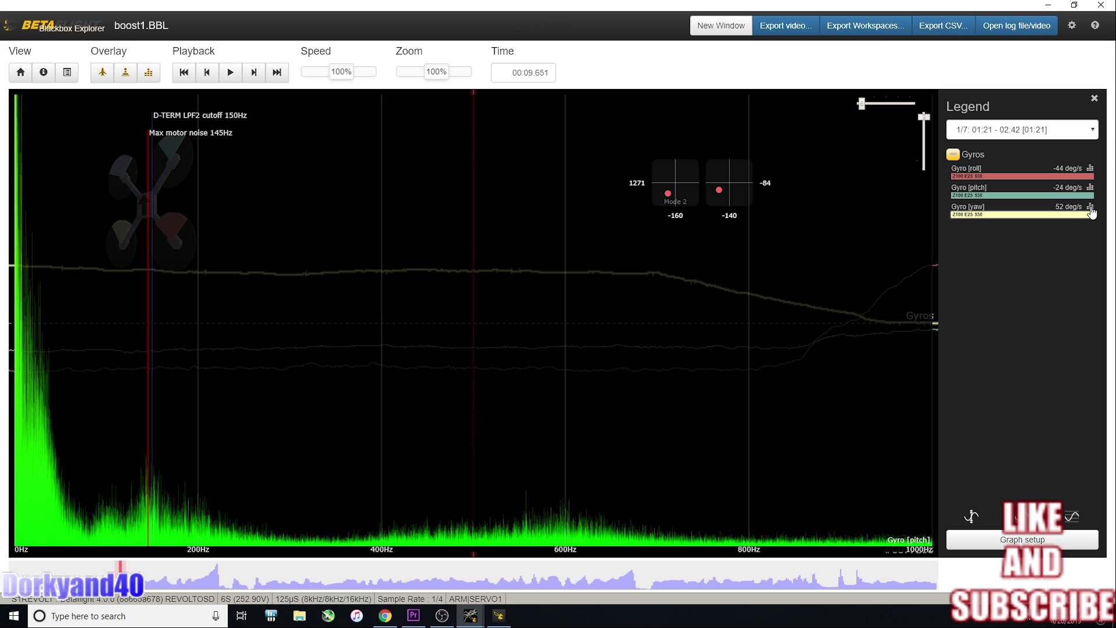
pyautogui.click(1090, 208)
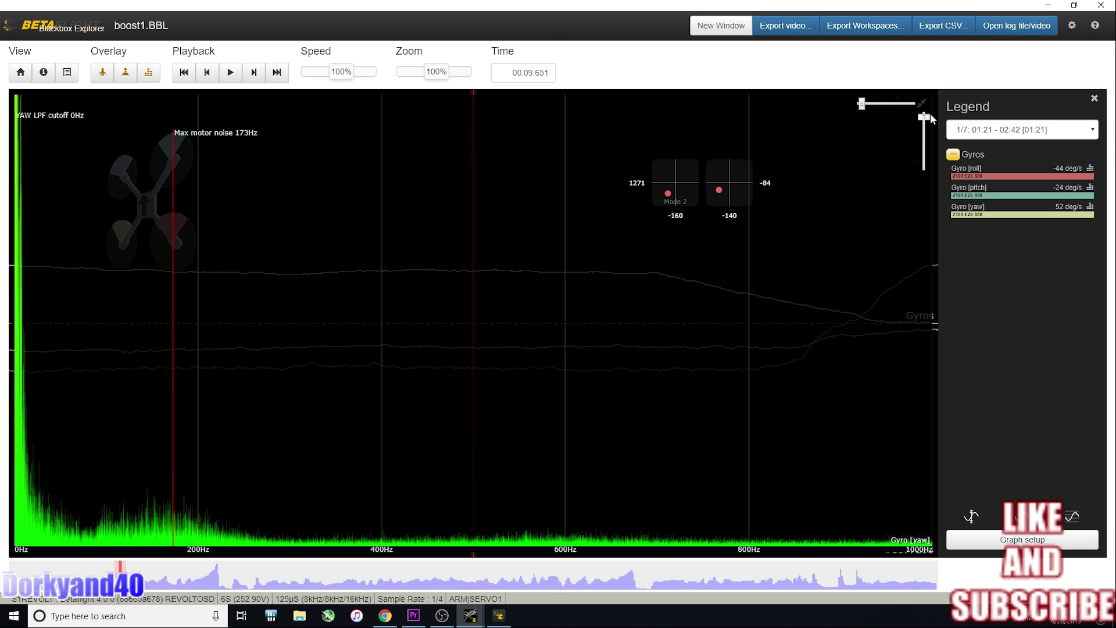
pyautogui.moveTo(924, 117); pyautogui.dragTo(924, 158)
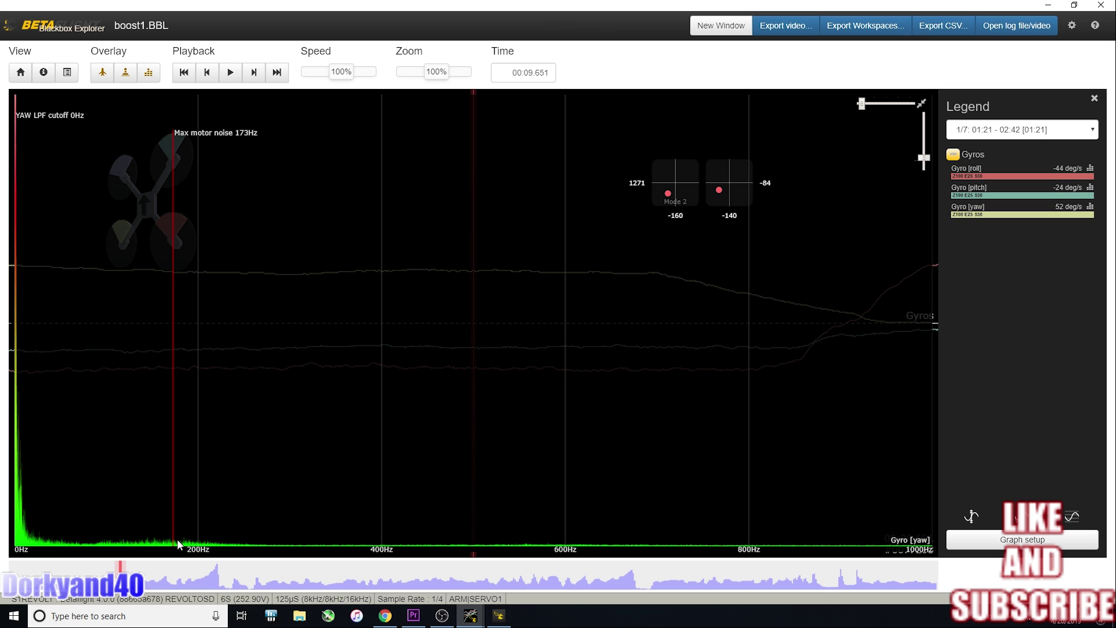
pyautogui.moveTo(924, 157); pyautogui.dragTo(925, 167)
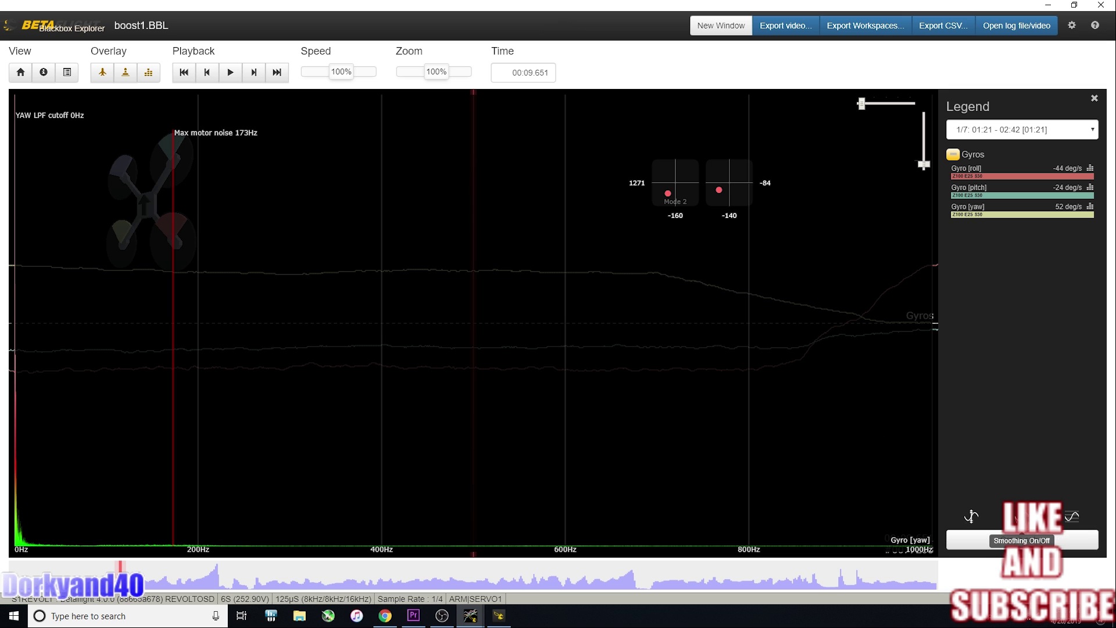
# Step: Replace the Gyros graph with the predefined Motors graph and save the graph configuration
pyautogui.click(1010, 538)
pyautogui.click(700, 105)
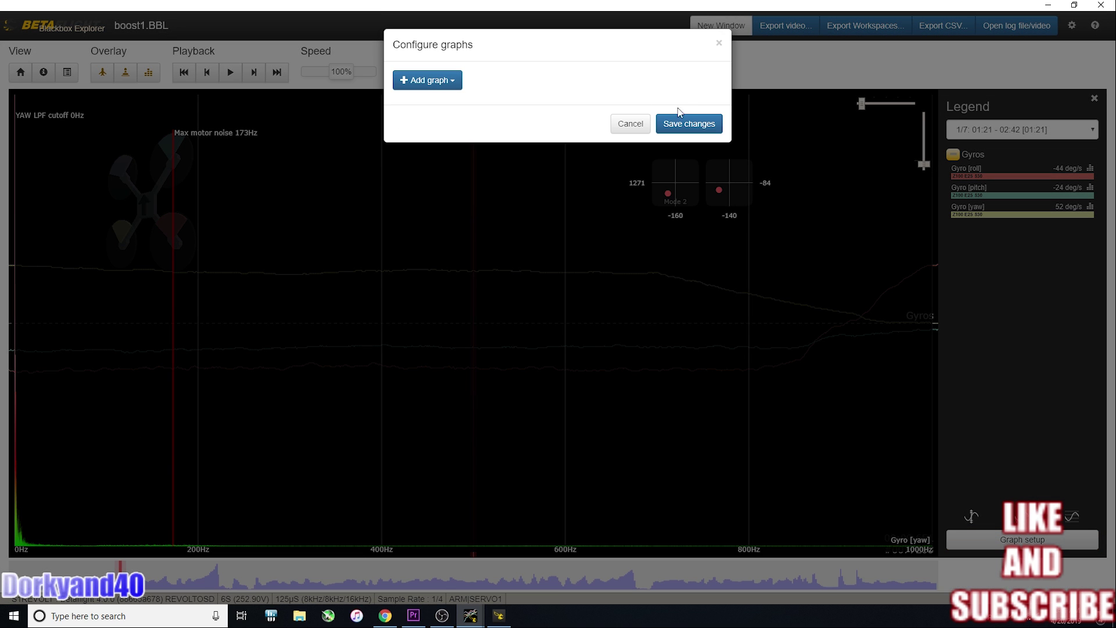
pyautogui.click(449, 80)
pyautogui.click(441, 126)
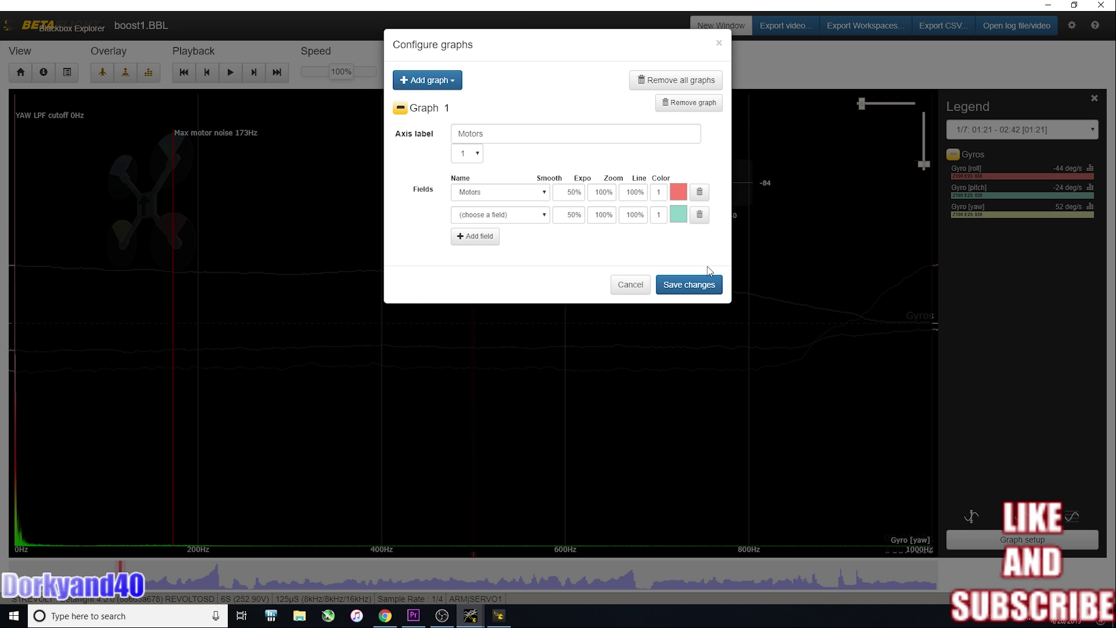
pyautogui.click(688, 286)
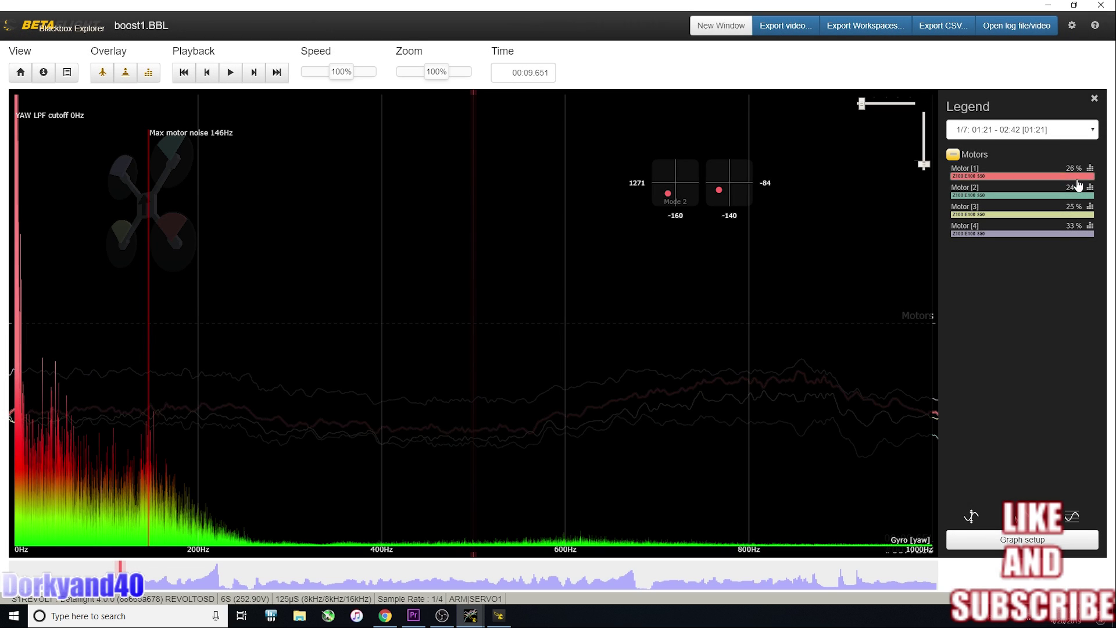
# Step: Hide the spectrum analyser and examine the motor traces at 10% zoom around 4.2 s in the log
pyautogui.click(149, 77)
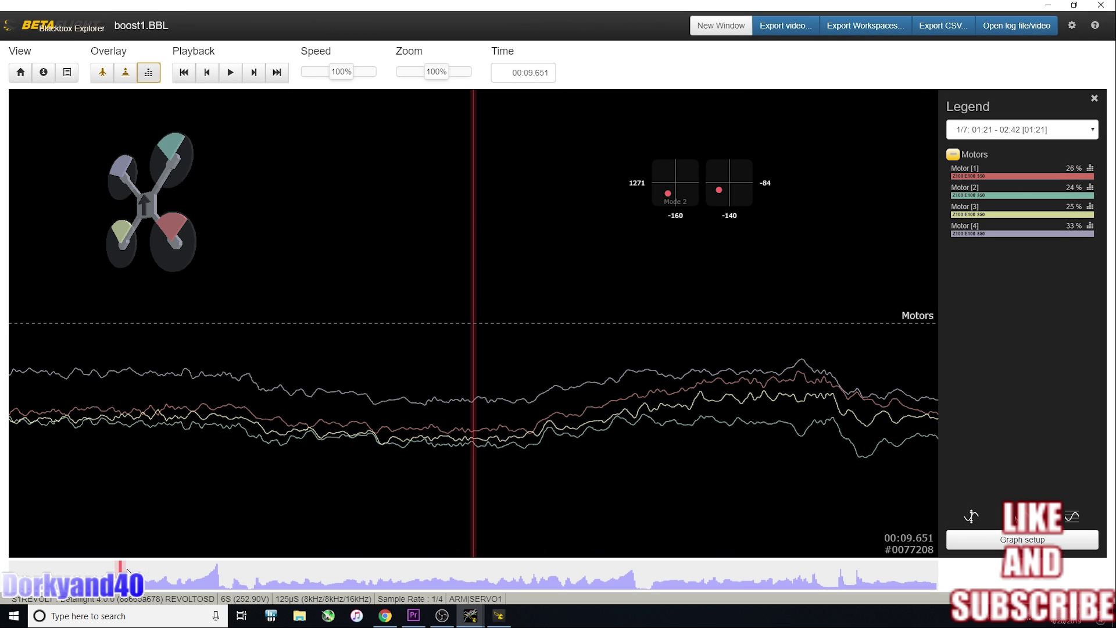
pyautogui.scroll(-5, 210, 525)
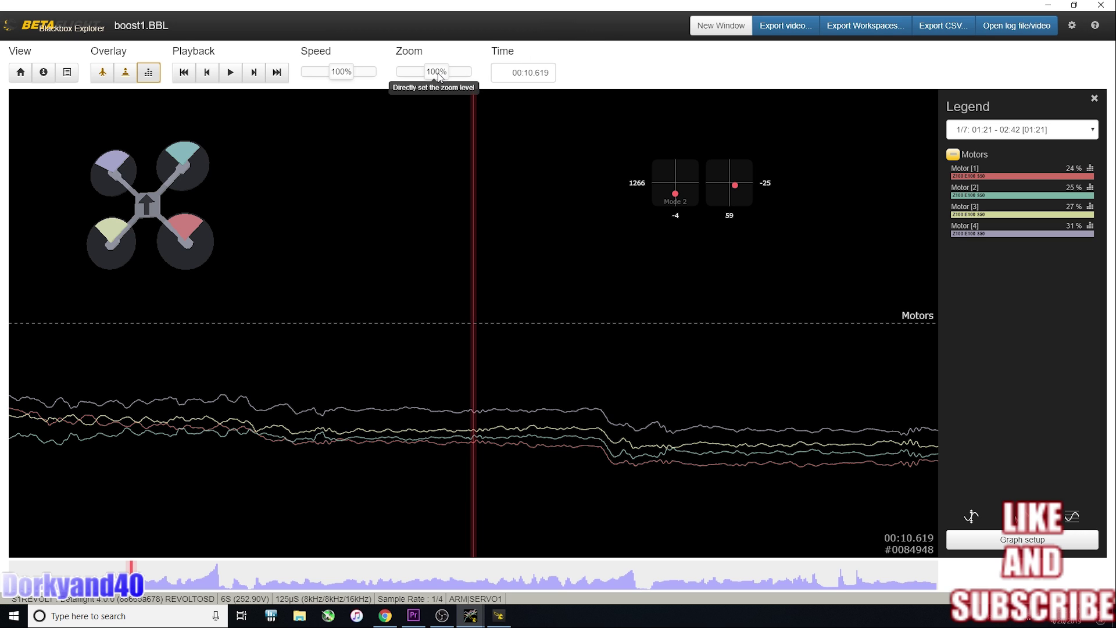
pyautogui.moveTo(436, 72); pyautogui.dragTo(397, 73)
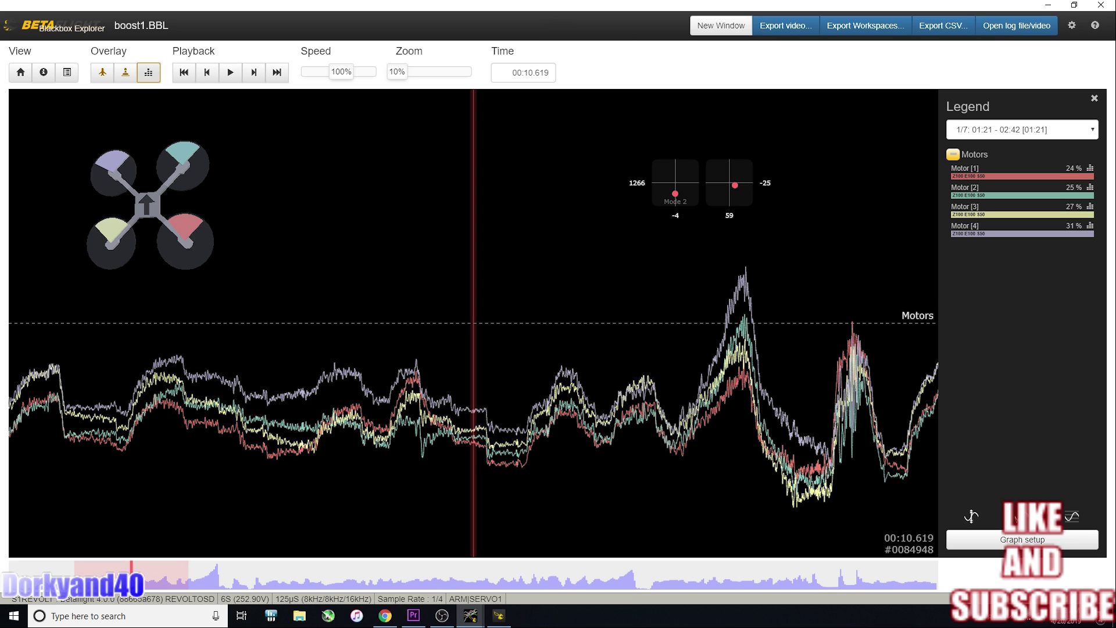
pyautogui.moveTo(134, 581)
pyautogui.mouseDown()
pyautogui.moveTo(278, 596)
pyautogui.moveTo(212, 606)
pyautogui.moveTo(58, 584)
pyautogui.mouseUp()
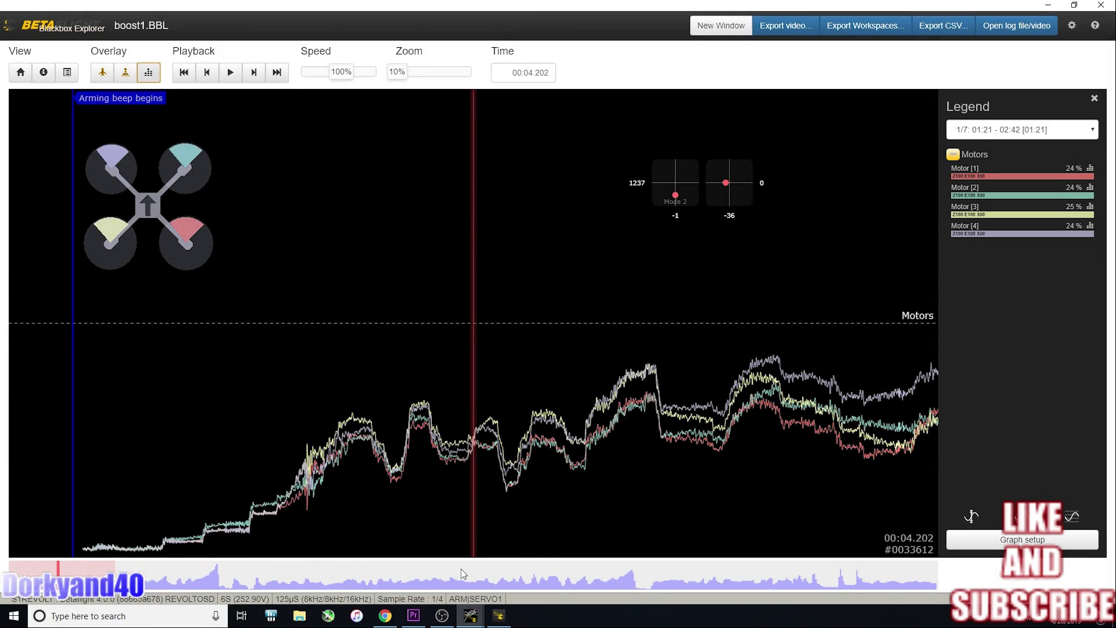